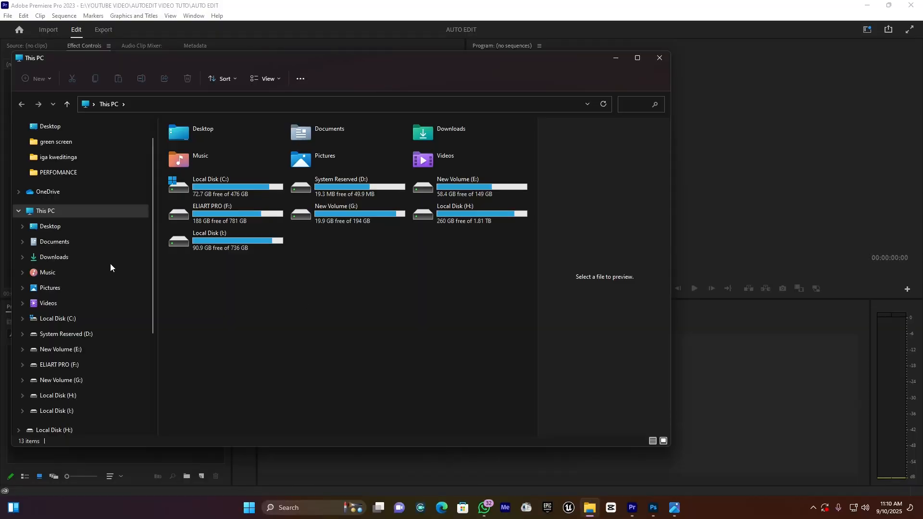
Open the extracted AutoEdit™+the+AI+Music+Video+Editor folder inside the Compressed folder of Downloads.
left_click(62, 256)
left_click(208, 153)
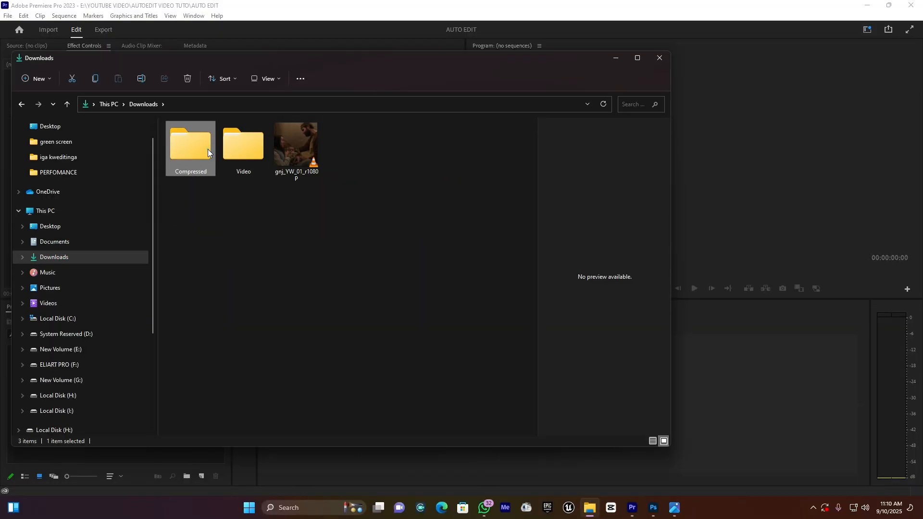
double_click(207, 149)
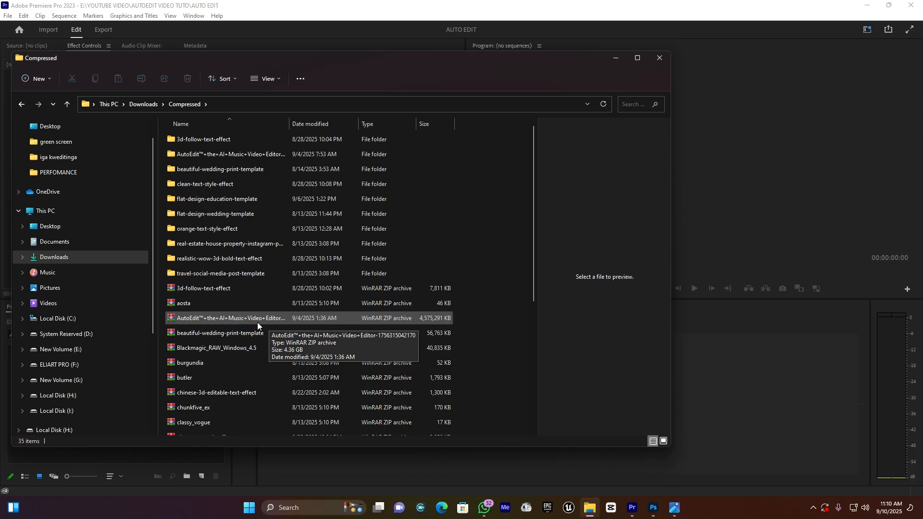
double_click(258, 155)
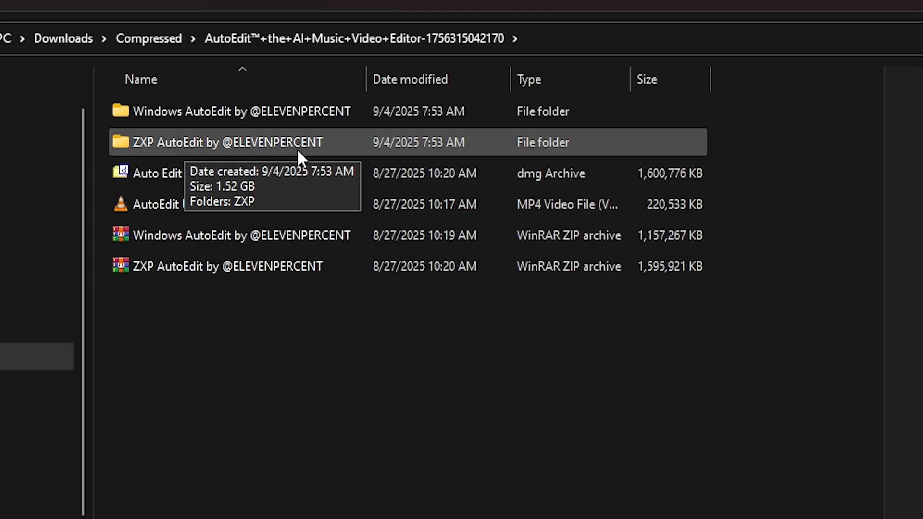
left_click(259, 110)
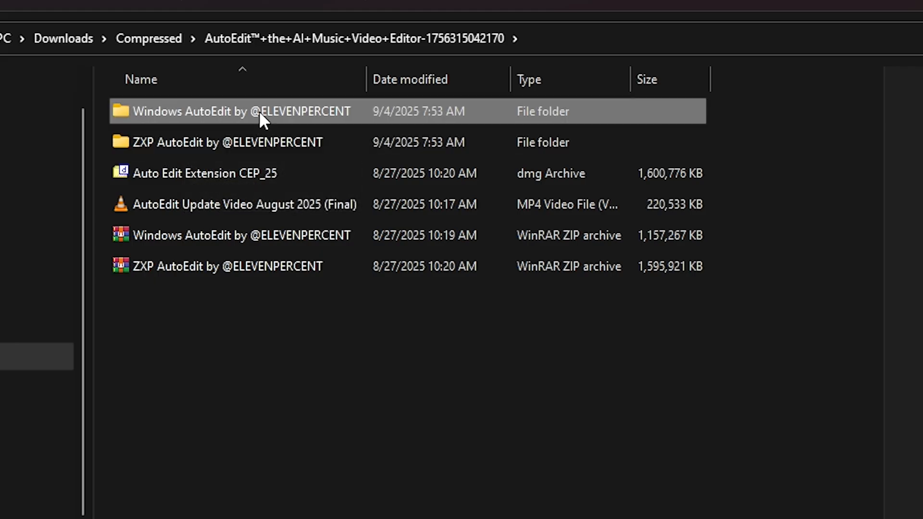
double_click(259, 110)
double_click(221, 108)
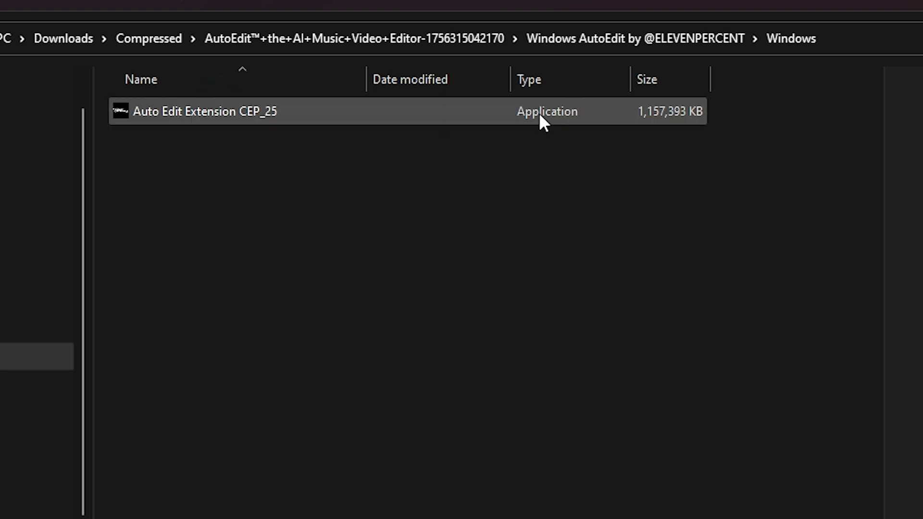
left_click(289, 40)
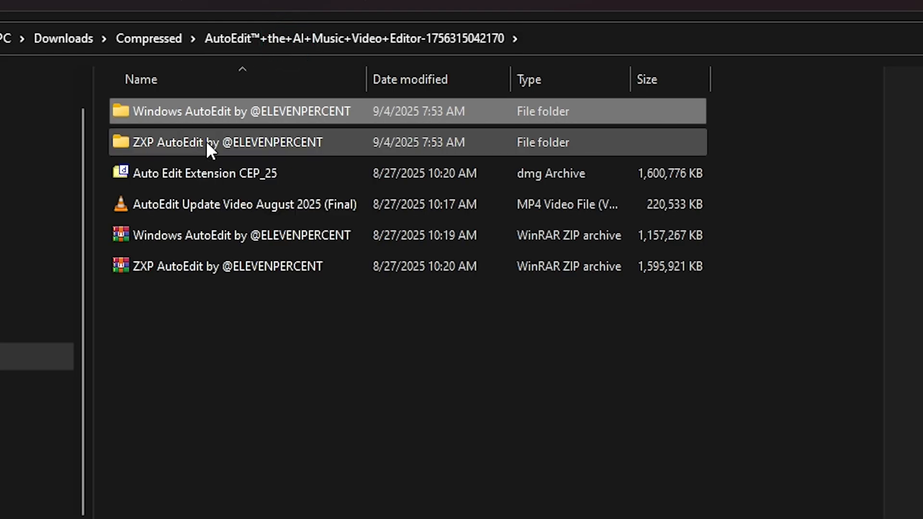
double_click(205, 140)
double_click(201, 115)
left_click(195, 117)
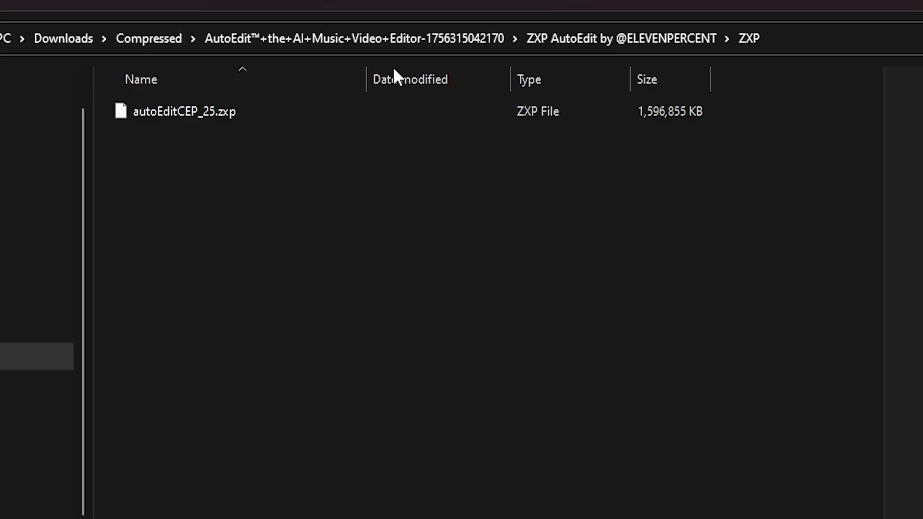
left_click(320, 37)
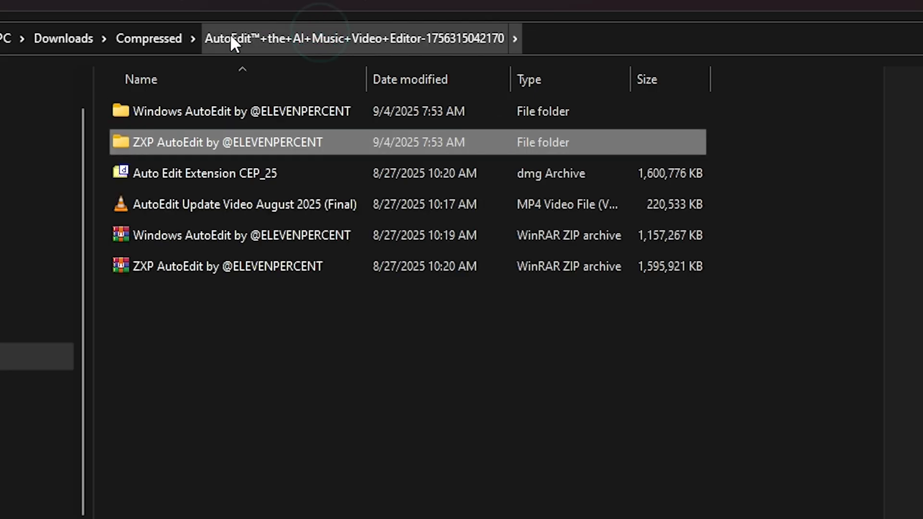
double_click(158, 115)
double_click(244, 116)
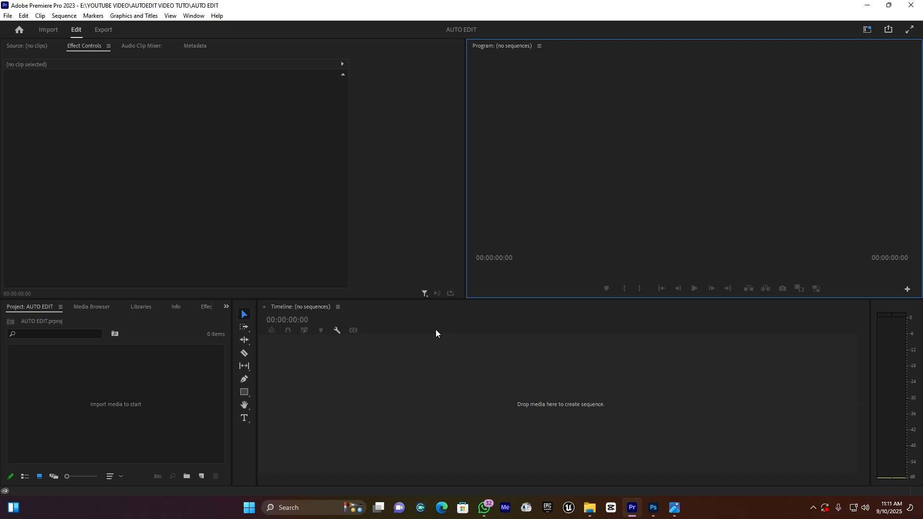
Open the Auto Edit extension in Premiere Pro and move its floating panel over the Program monitor.
left_click(194, 18)
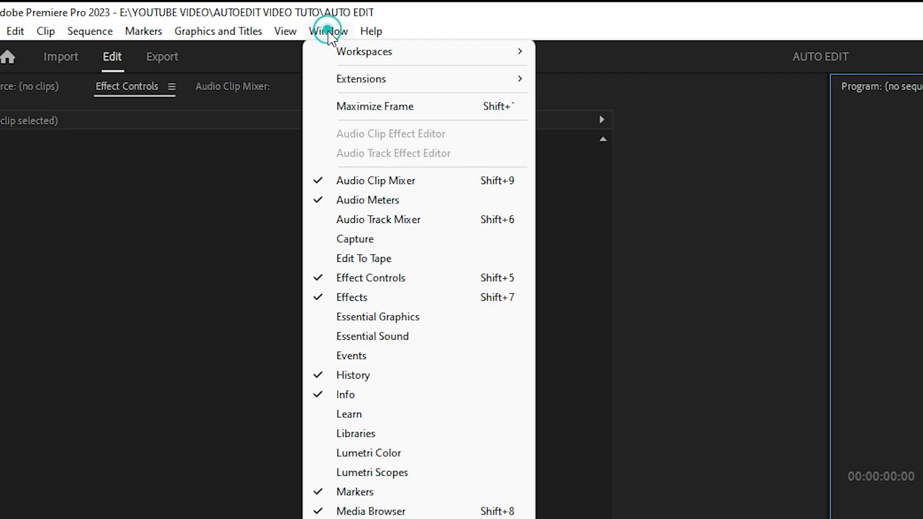
mouse_move(370, 78)
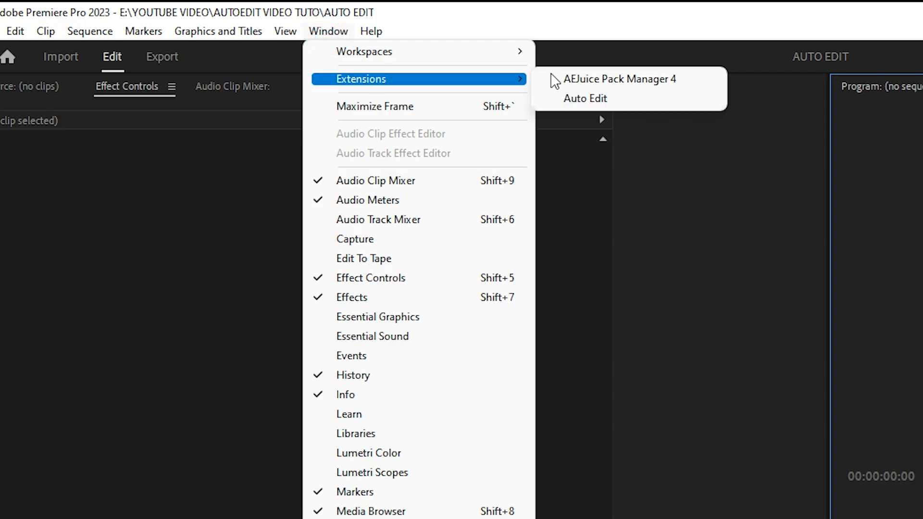
left_click(598, 98)
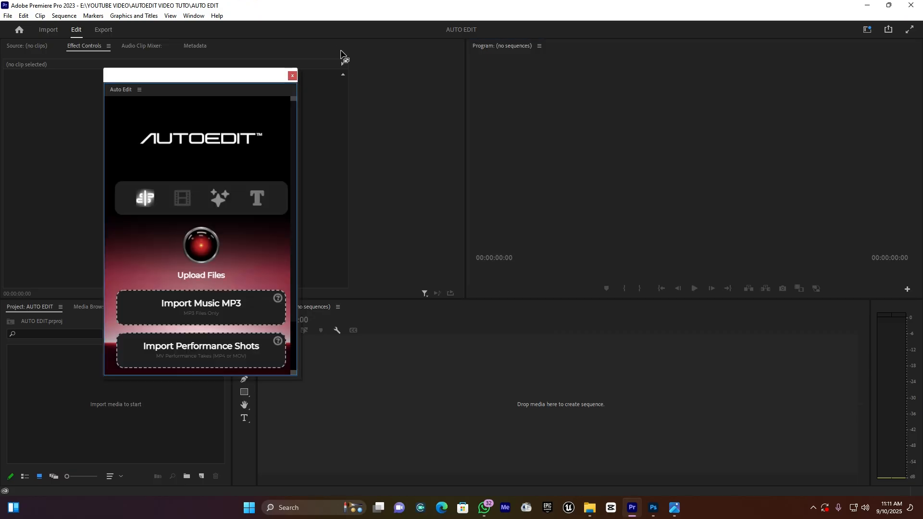
left_click_drag(174, 69, 676, 71)
Examine the Auto Edit panel's modes and its upload options for music and performance shots.
scroll(685, 176, "down", 2)
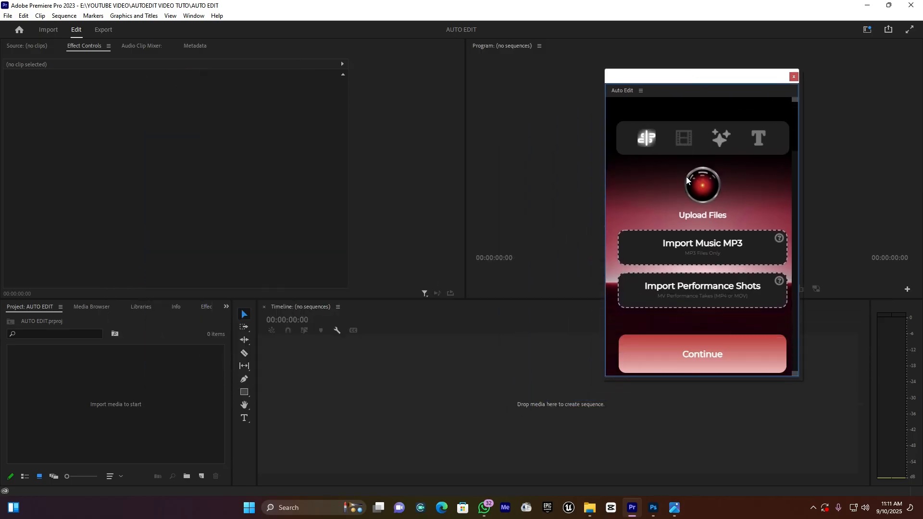
scroll(720, 177, "up", 2)
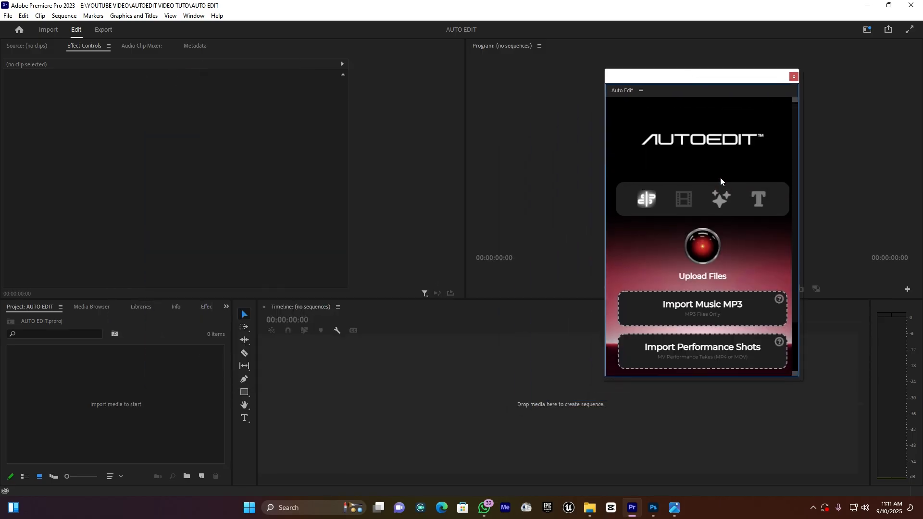
scroll(780, 242, "down", 2)
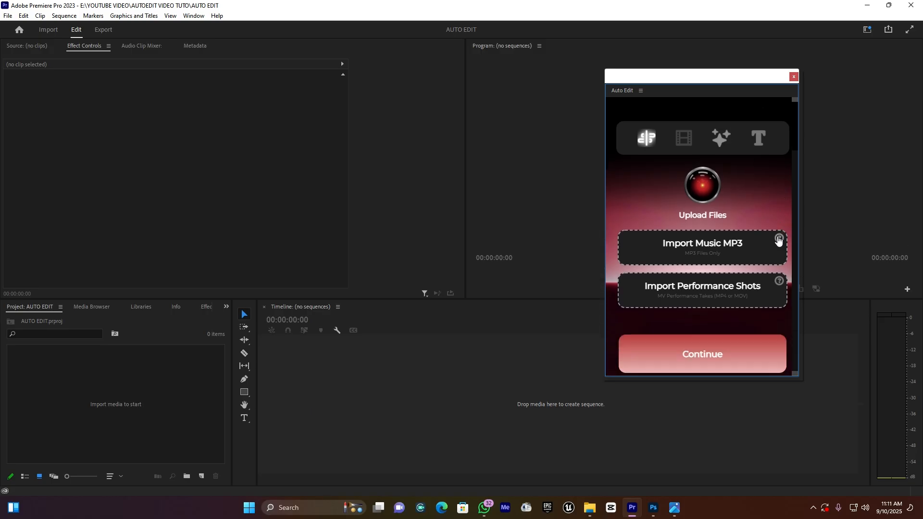
mouse_move(779, 238)
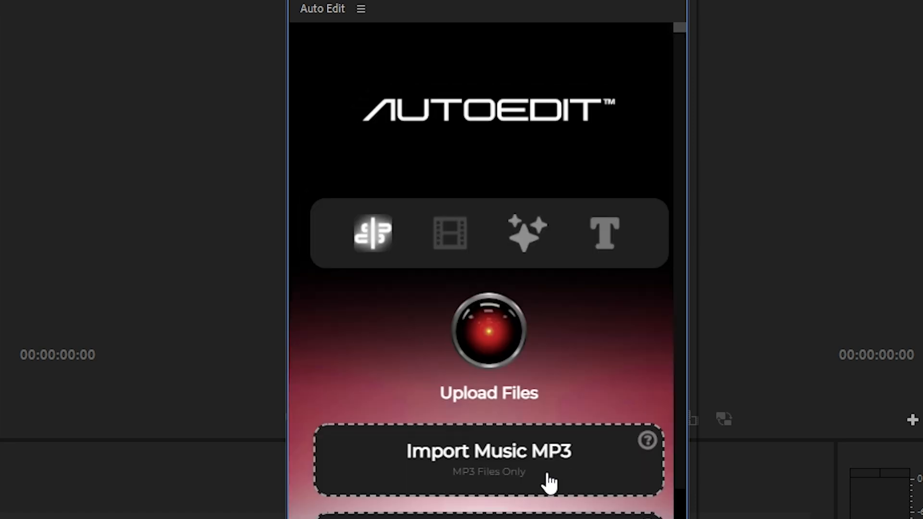
scroll(535, 477, "down", 3)
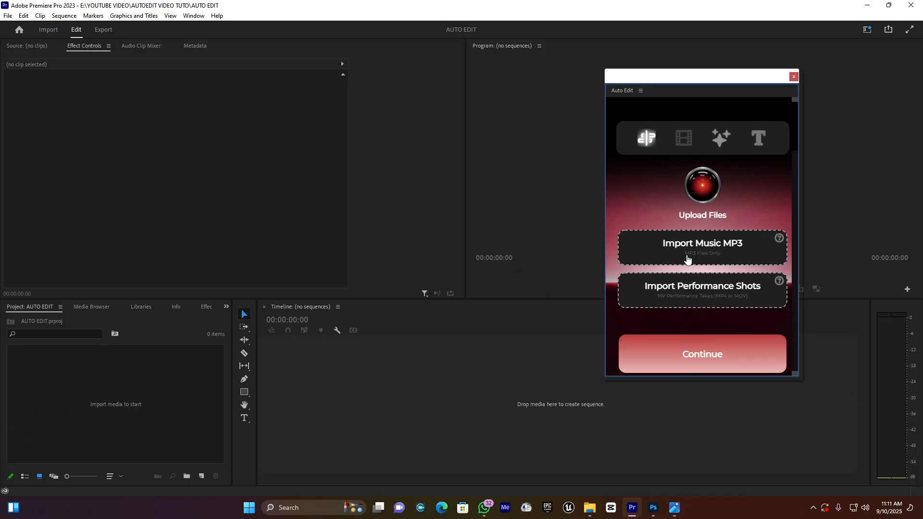
Check the MP3 song and video clips in the CLIPS folder in File Explorer, then return to Premiere Pro.
left_click(594, 510)
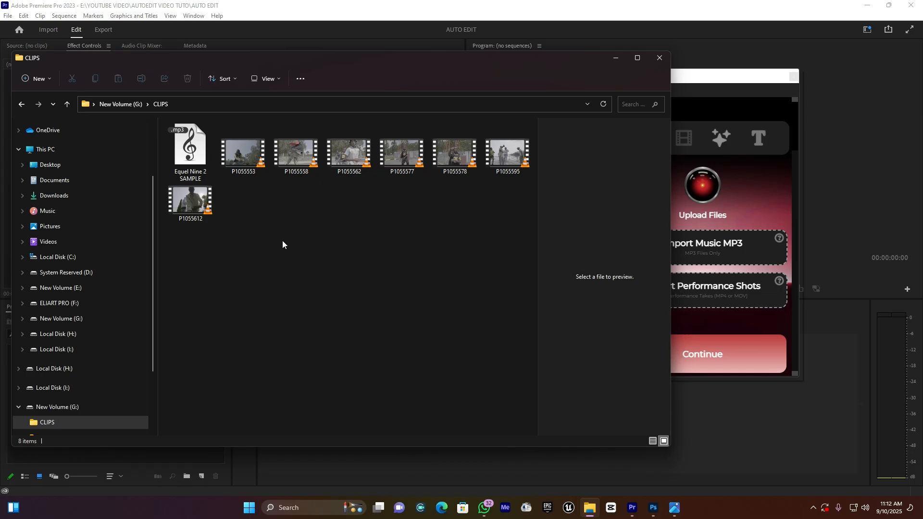
left_click(198, 154)
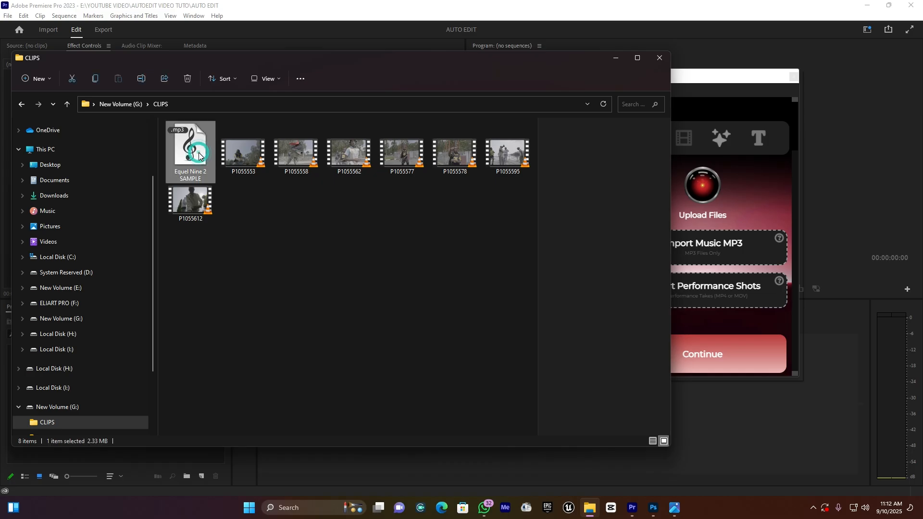
left_click(243, 153)
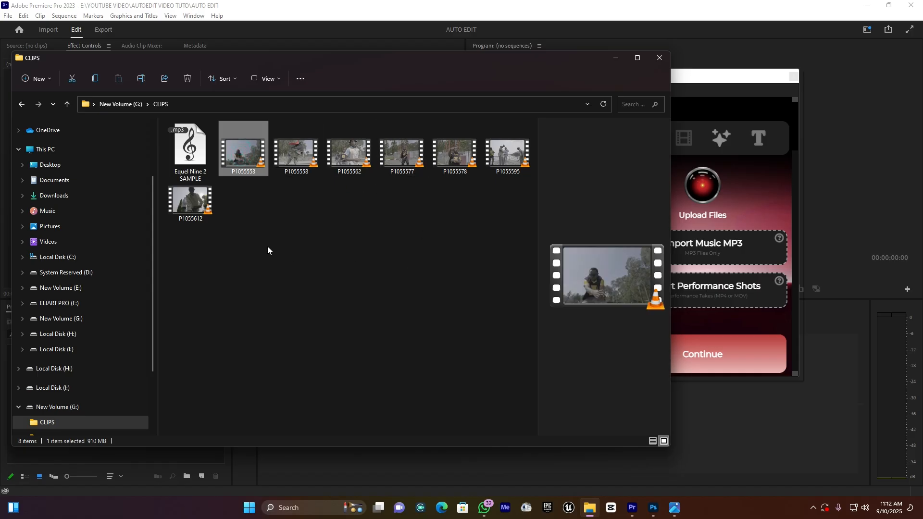
left_click(713, 76)
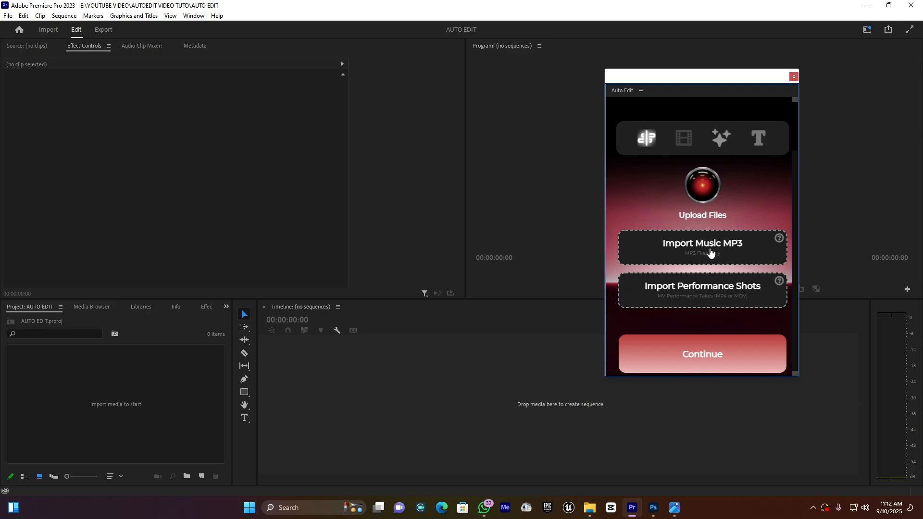
Import Equel Nine 2 SAMPLE from the CLIPS folder on New Volume (G:) as Auto Edit's music MP3.
left_click(740, 245)
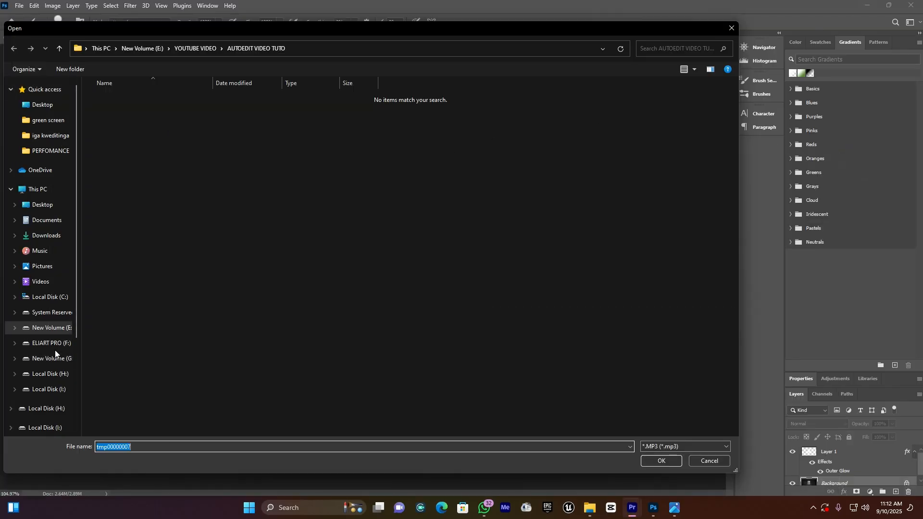
left_click(64, 359)
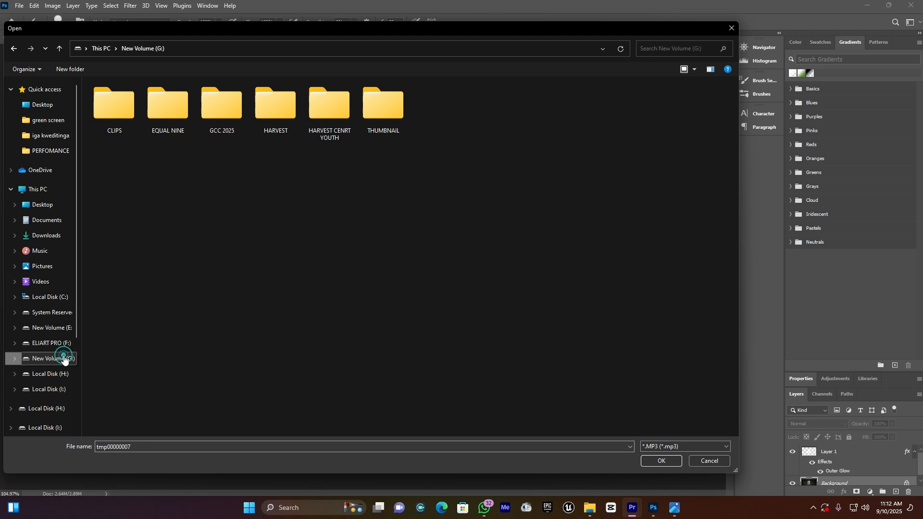
double_click(126, 117)
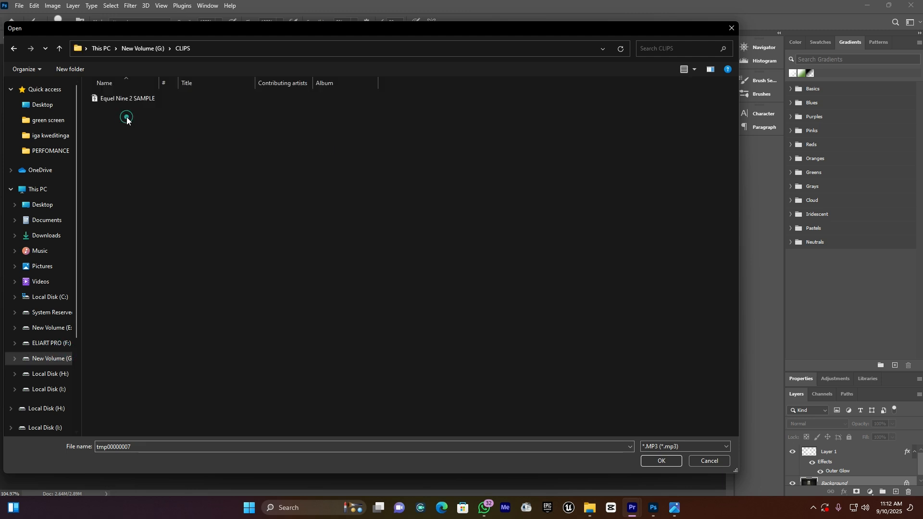
double_click(148, 100)
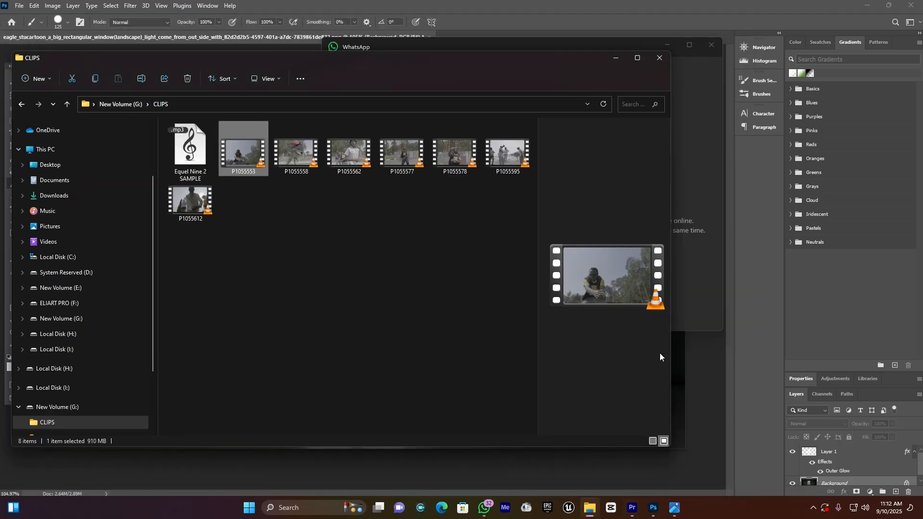
left_click_drag(634, 509, 726, 293)
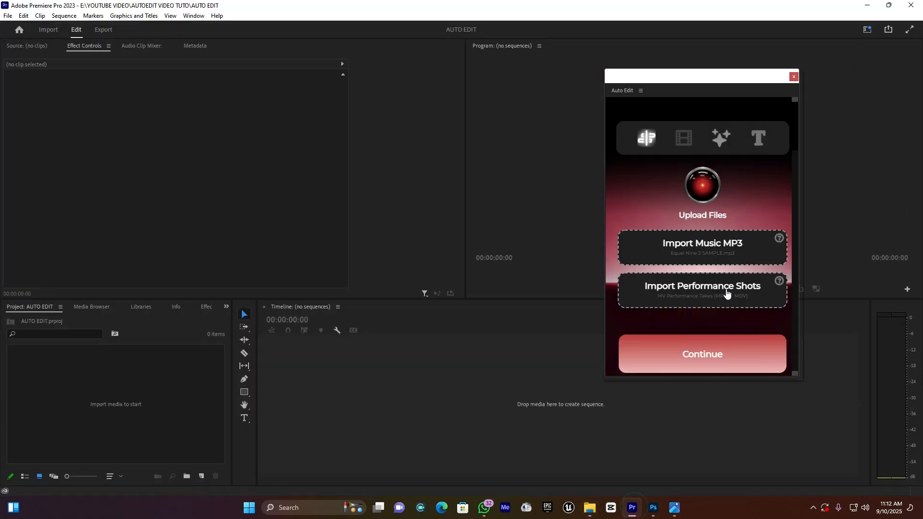
Import all seven video clips from the CLIPS folder as performance shots and continue to the synchronization stage.
left_click(712, 295)
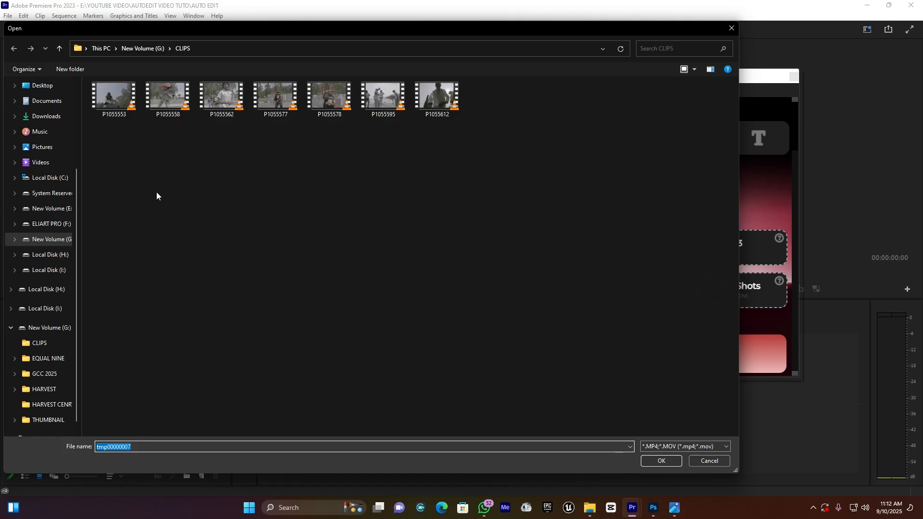
left_click_drag(596, 160, 90, 90)
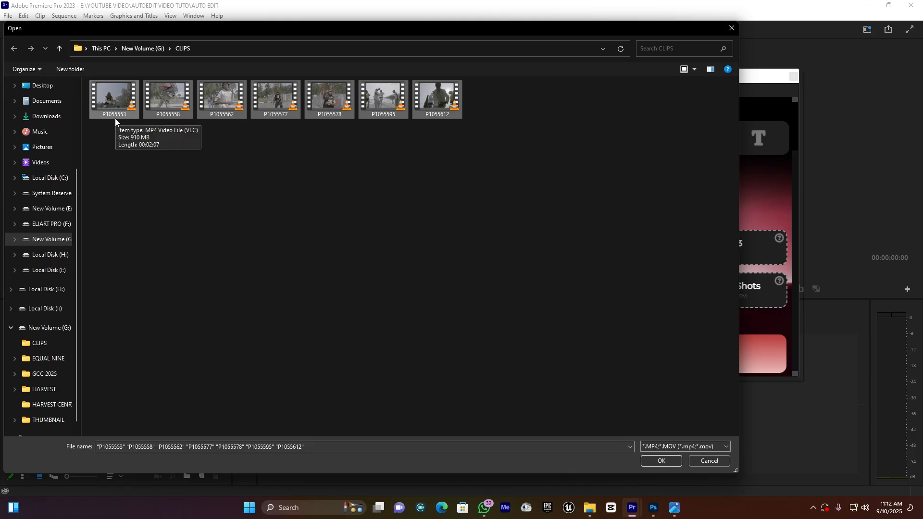
left_click(663, 460)
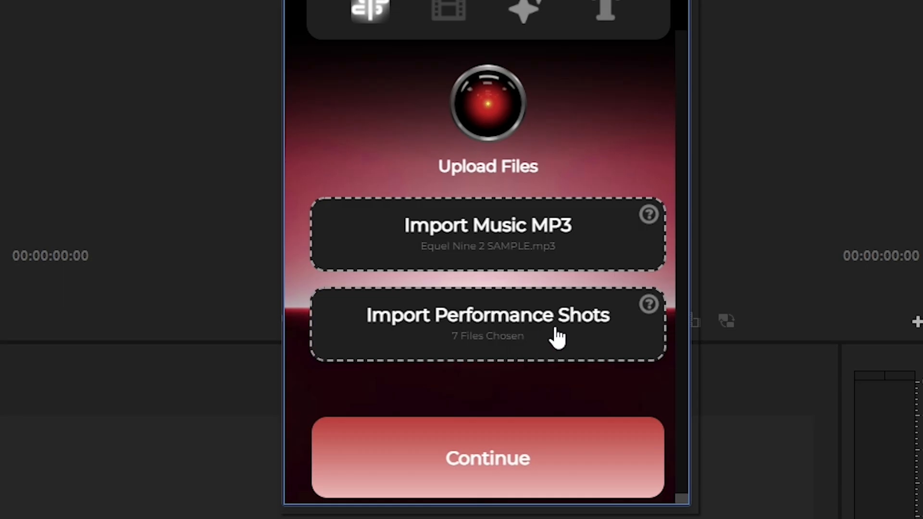
left_click(486, 455)
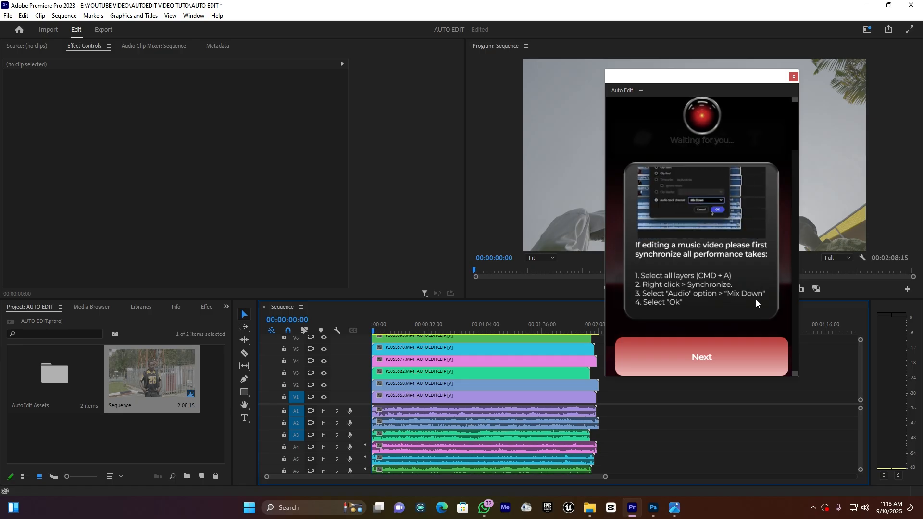
Synchronize all the timeline clips by audio with the track channel set to Mix Down, and continue to Auto Edit's edit settings.
scroll(553, 408, "right", 1)
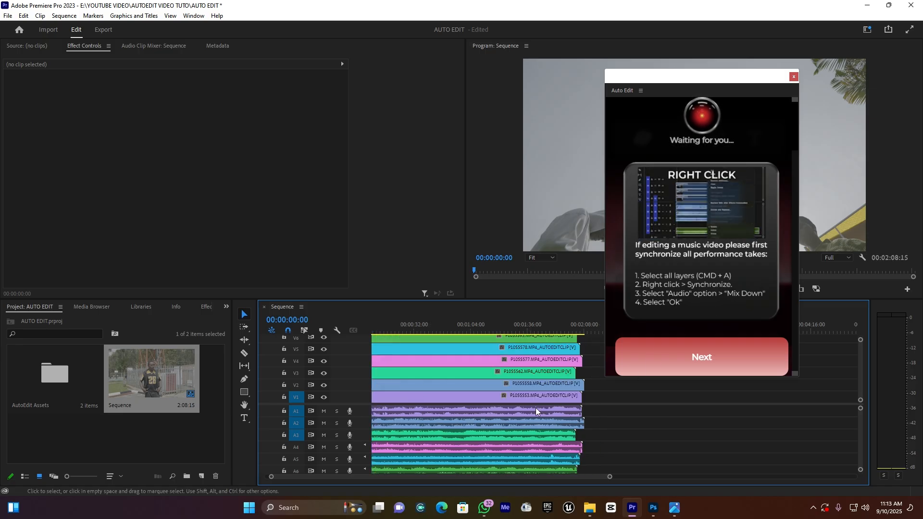
scroll(529, 408, "left", 1)
left_click(506, 411)
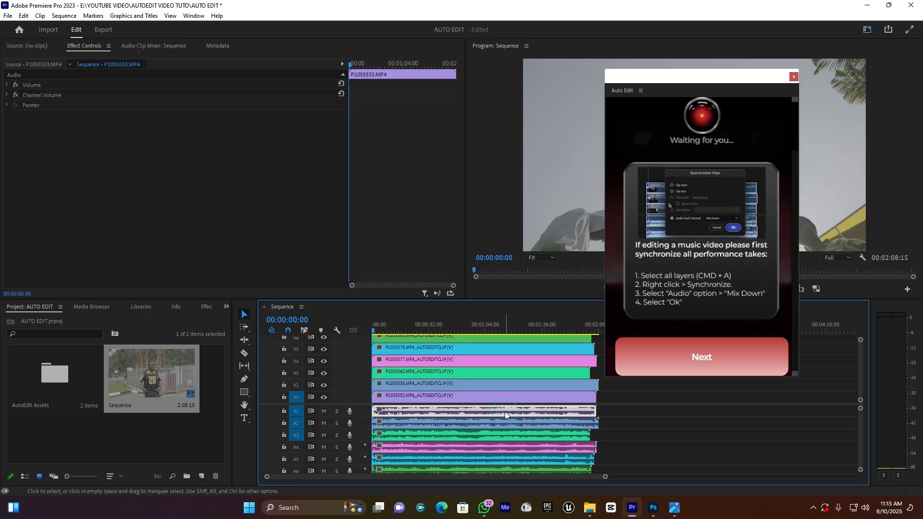
key("ctrl+a")
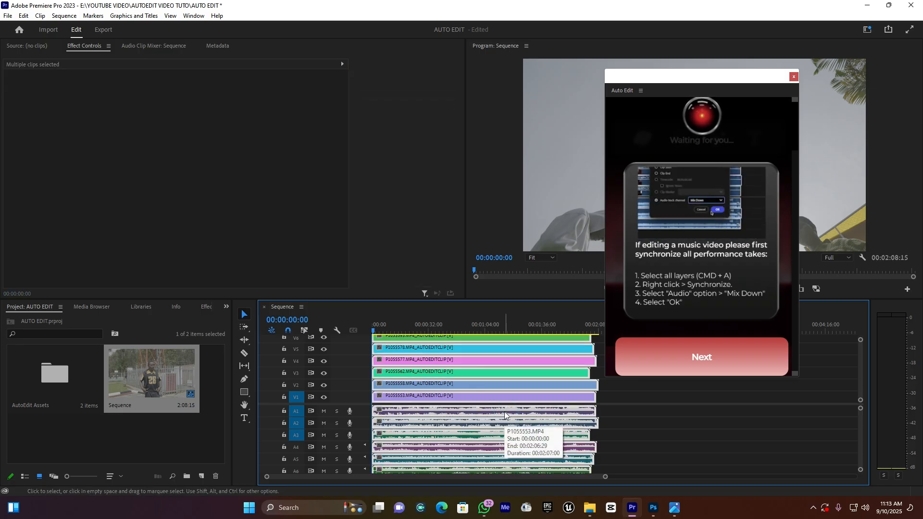
right_click(501, 399)
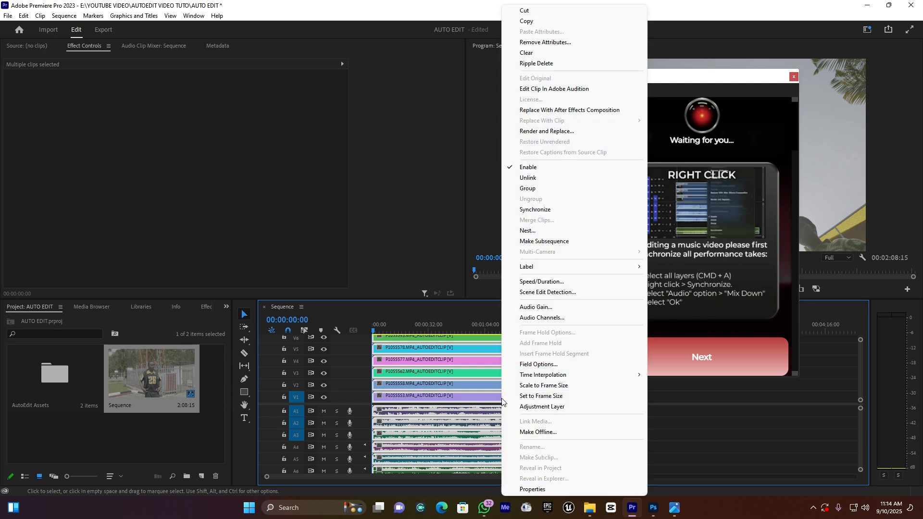
left_click(553, 210)
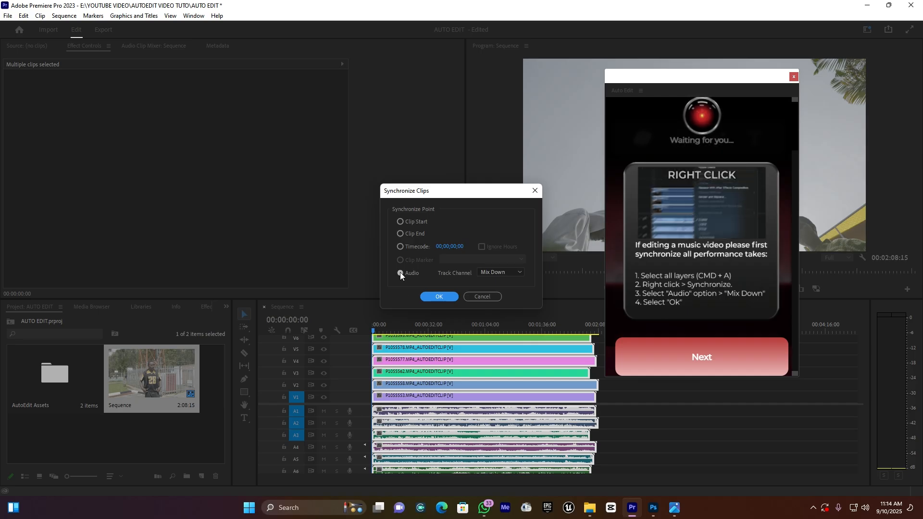
left_click(508, 272)
left_click(501, 304)
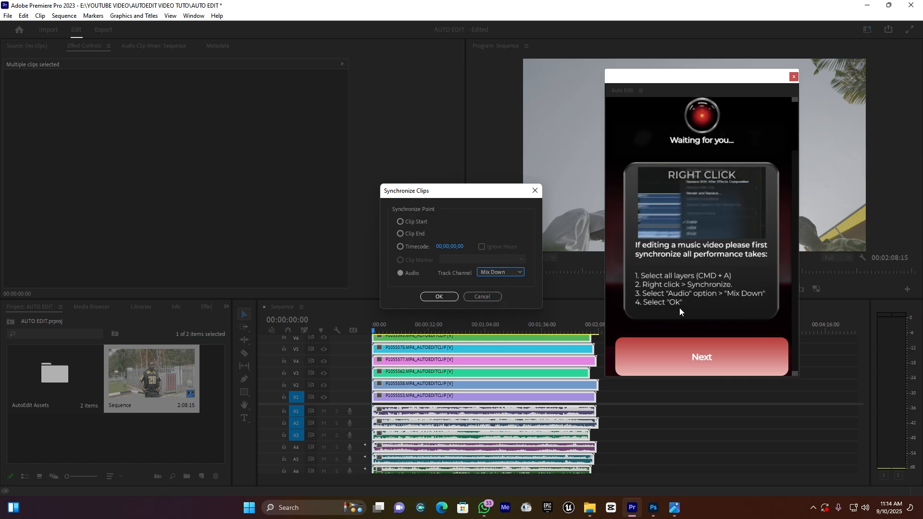
left_click(439, 297)
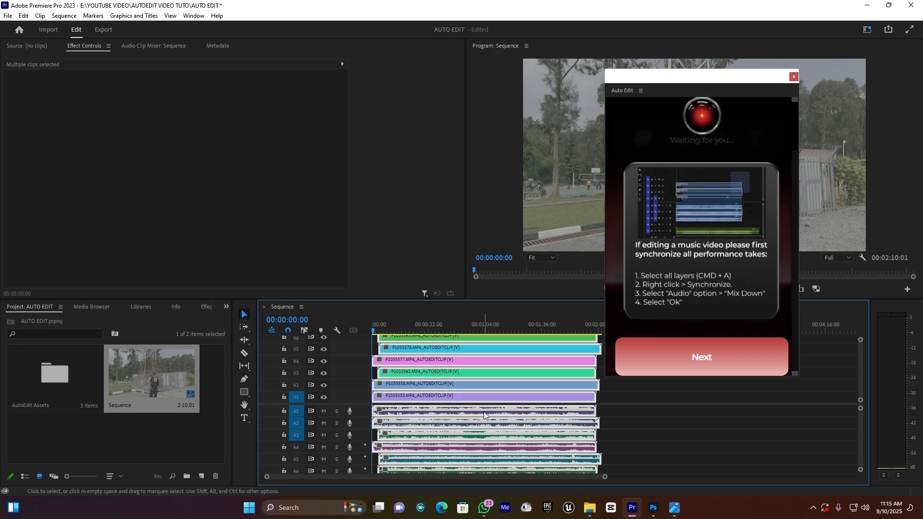
left_click(703, 355)
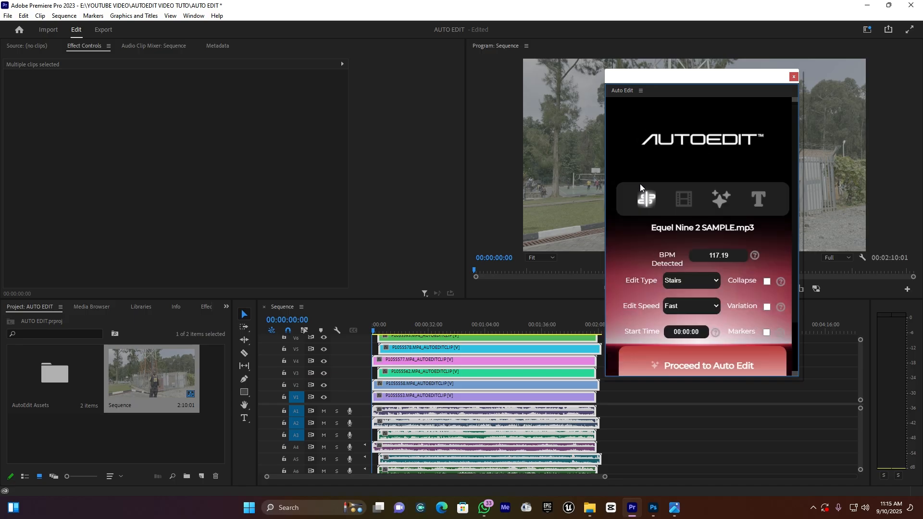
Examine the available edit types and the help explaining how Stair, Manual and Random edits cut between performance takes.
scroll(696, 256, "down", 2)
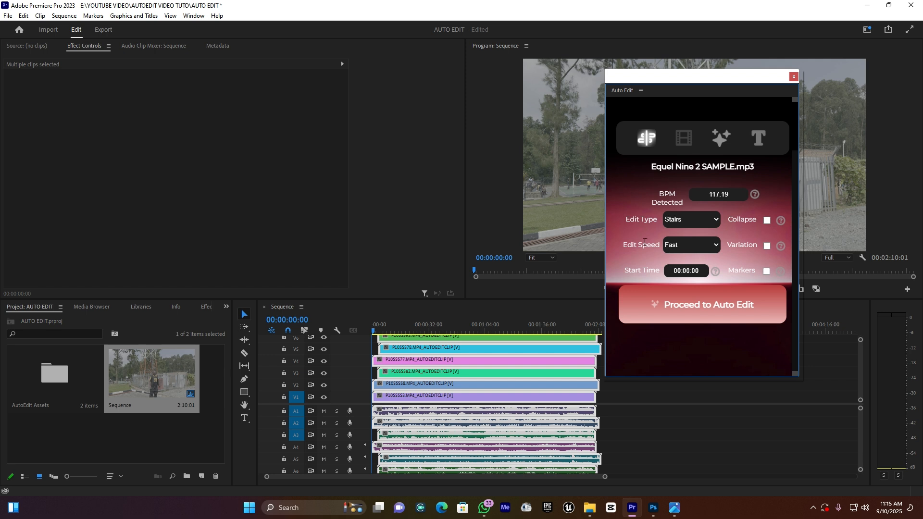
left_click(715, 221)
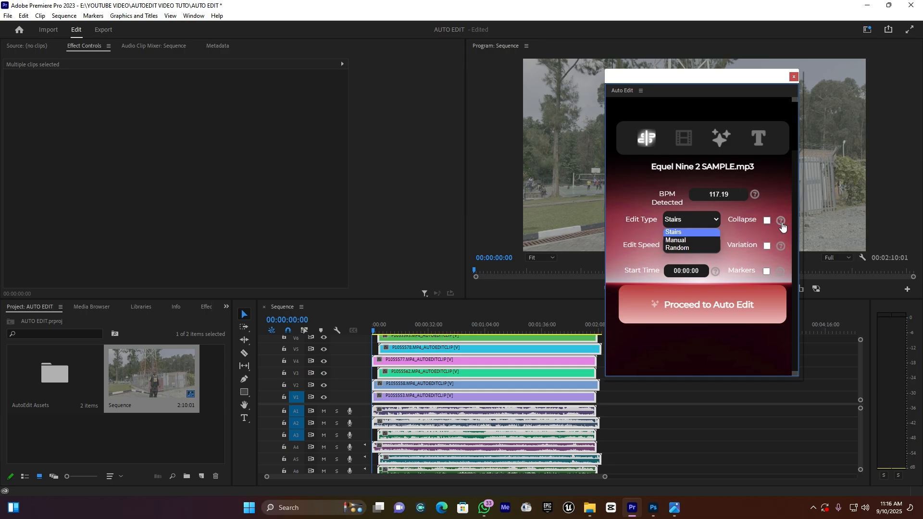
scroll(782, 225, "up", 2)
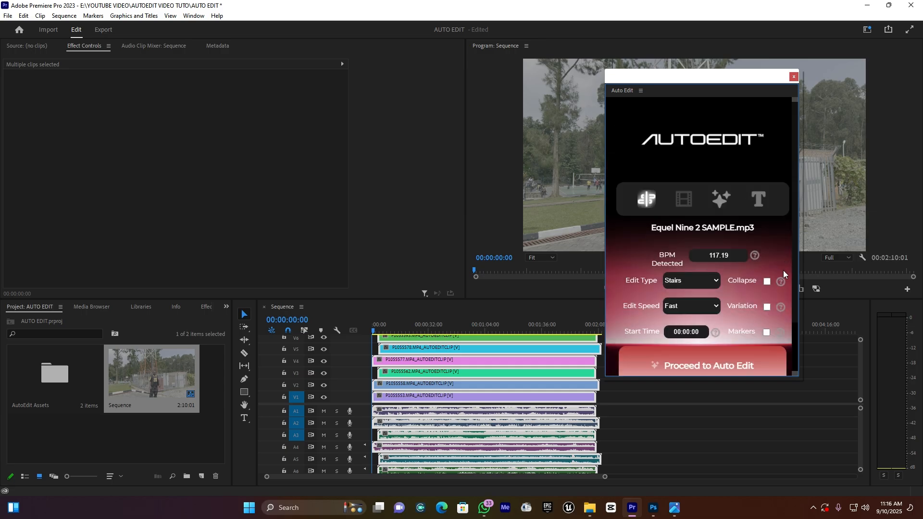
left_click(781, 282)
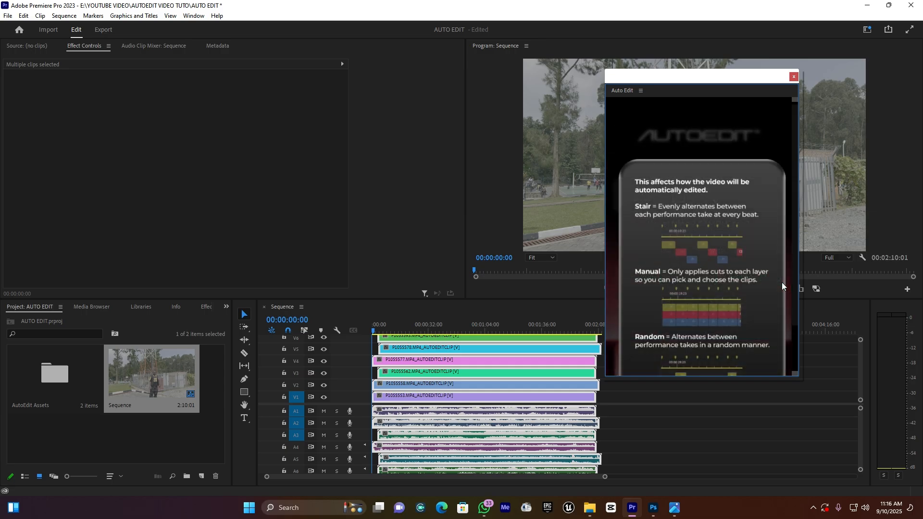
left_click(711, 250)
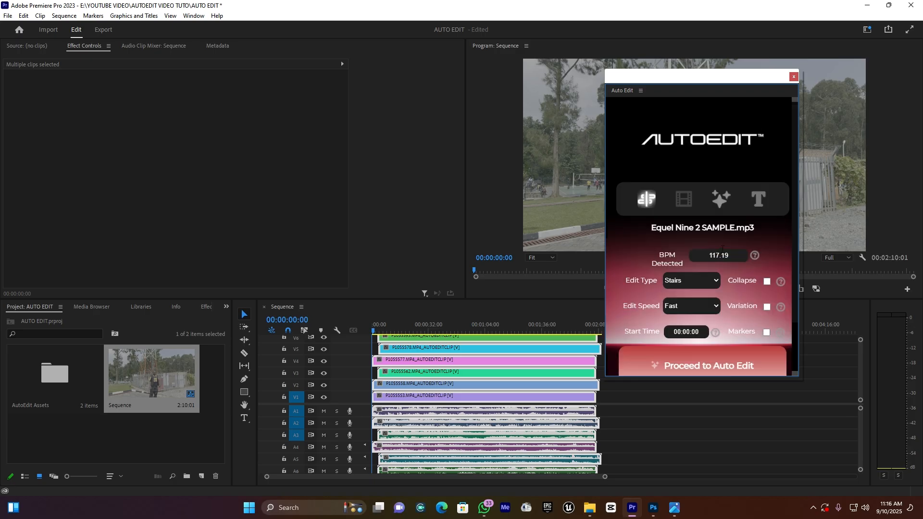
left_click(779, 282)
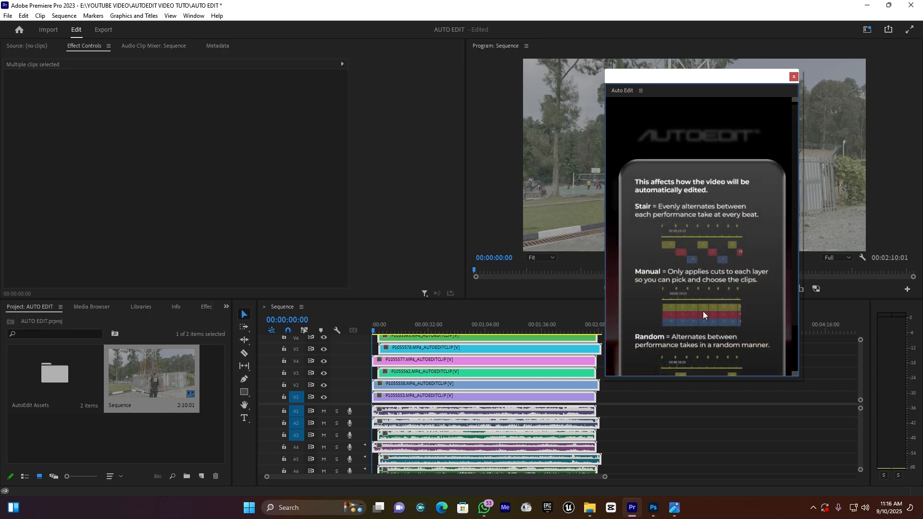
scroll(700, 313, "down", 1)
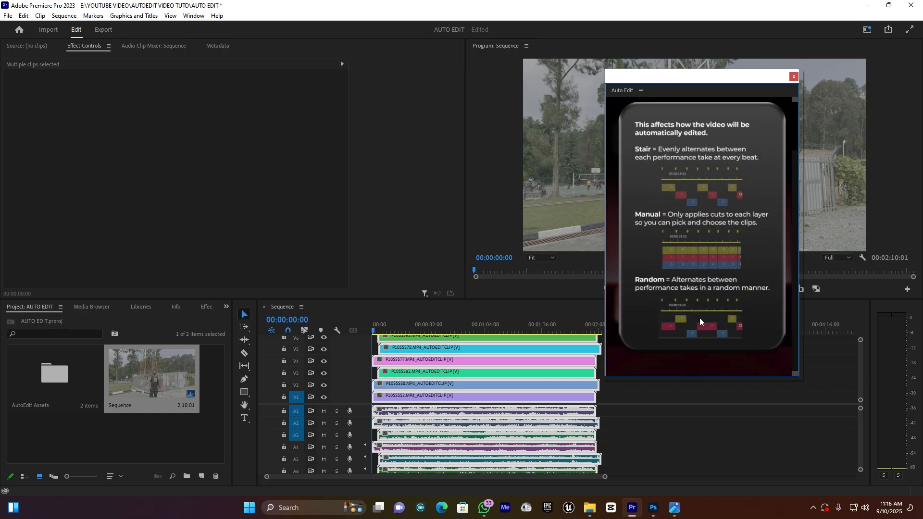
left_click(679, 323)
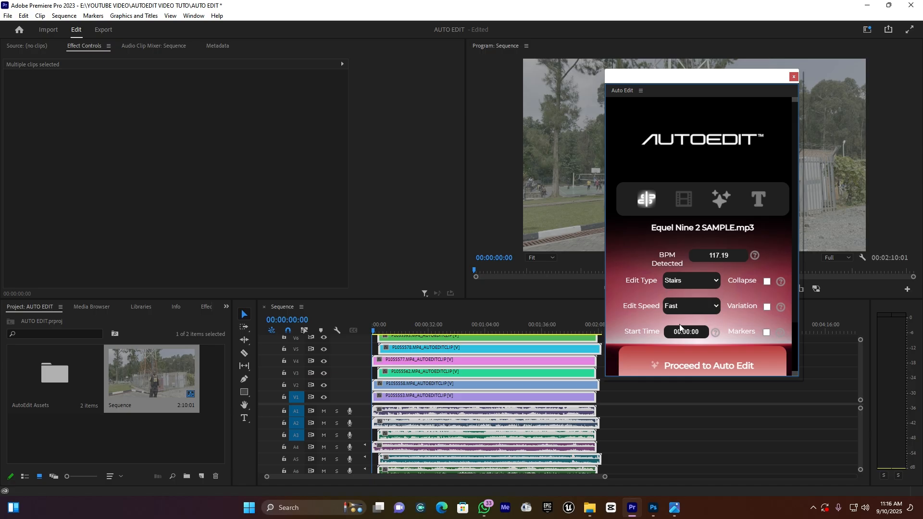
left_click(781, 283)
scroll(711, 313, "down", 1)
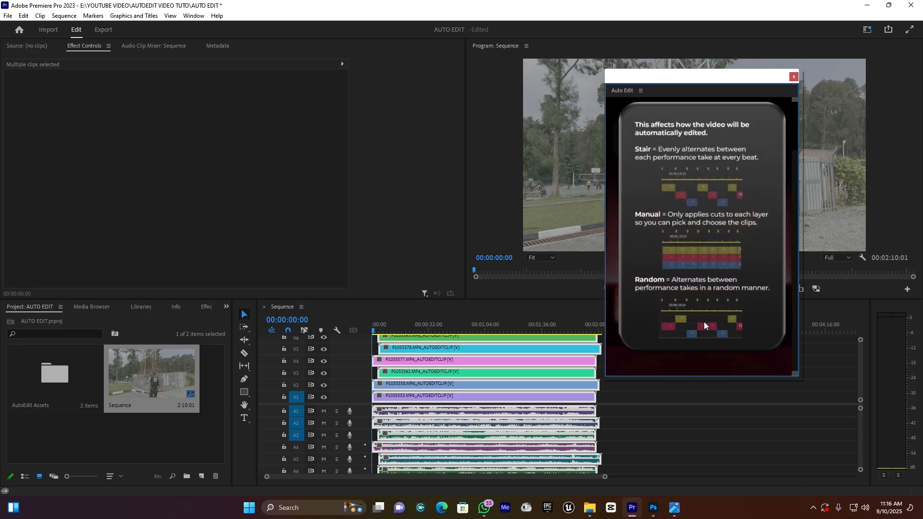
left_click(788, 358)
Set the edit type to Random and the edit speed to Fast, and enable Collapse.
left_click(679, 281)
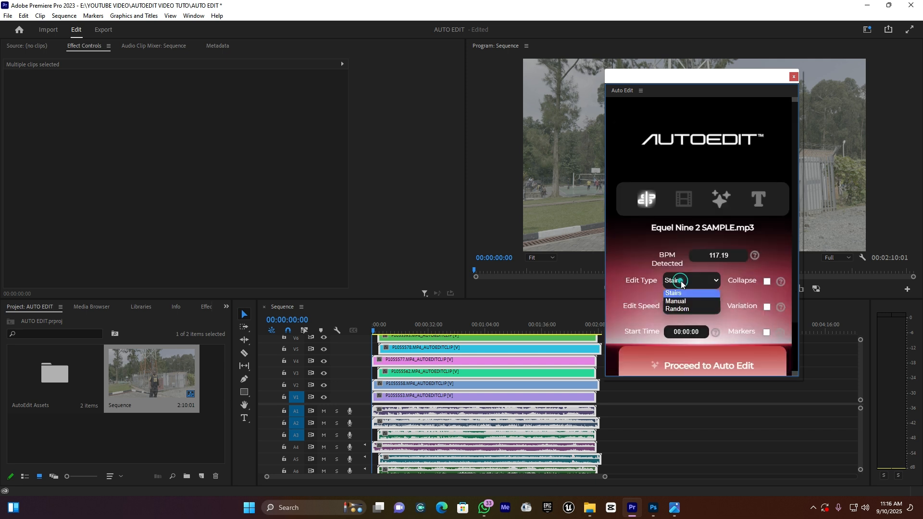
left_click(683, 309)
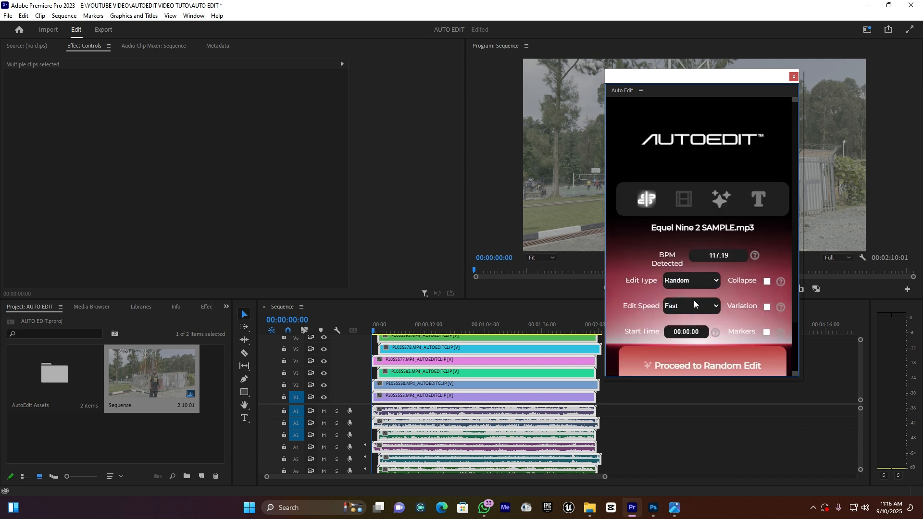
scroll(698, 298, "down", 1)
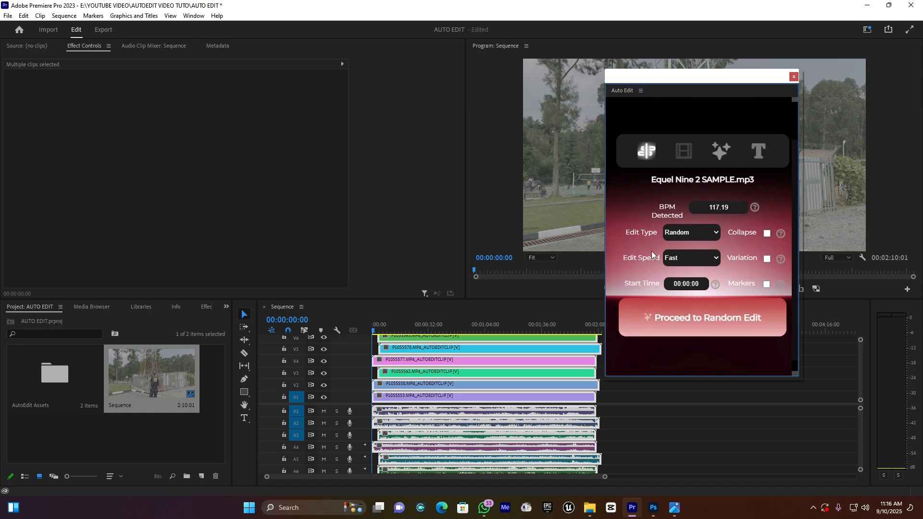
left_click(696, 259)
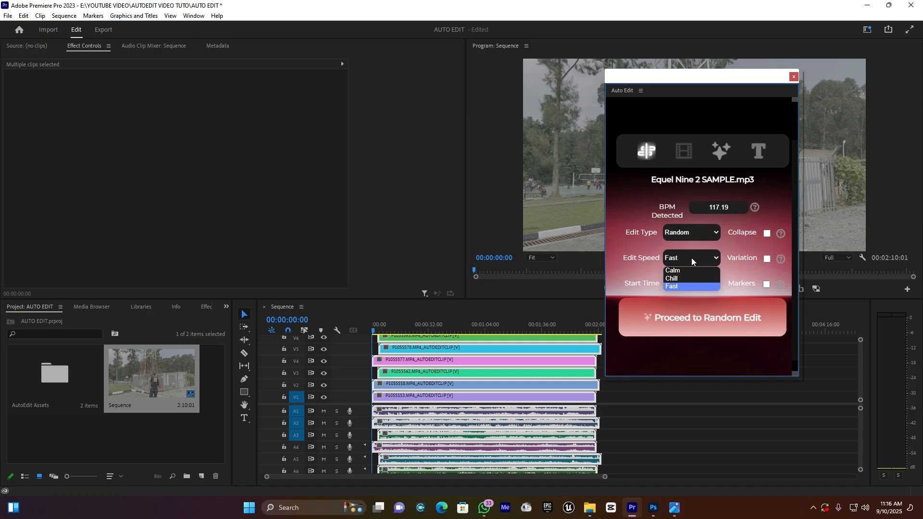
left_click(693, 287)
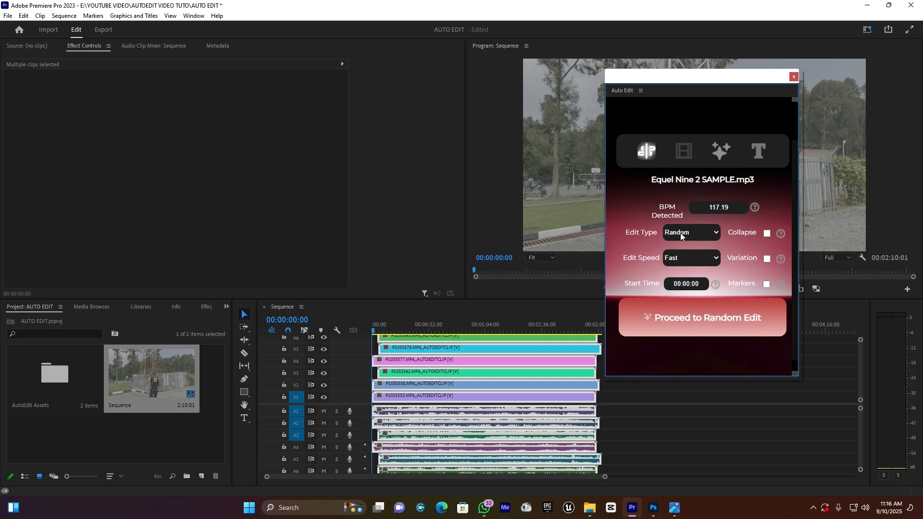
left_click(766, 233)
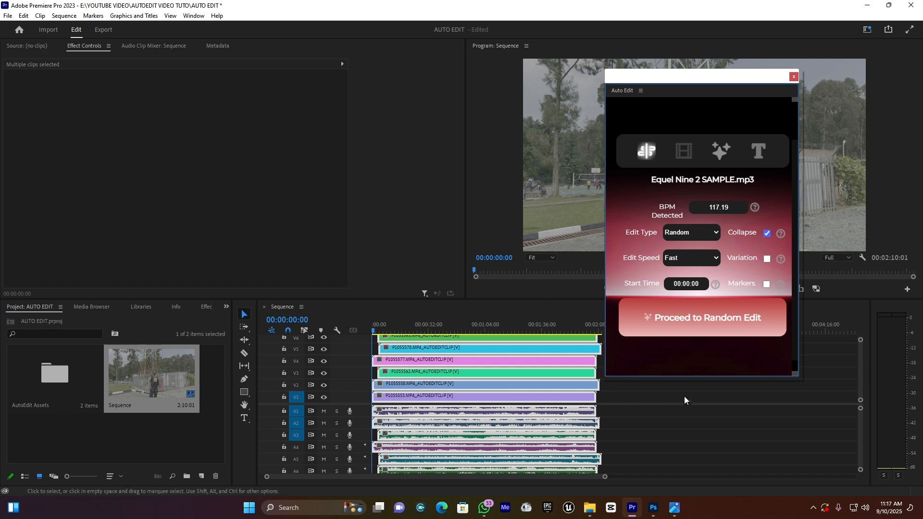
Read the edit speed help on how Fast, Chill and Calm affect the cutting pace between clips.
scroll(702, 246, "down", 1)
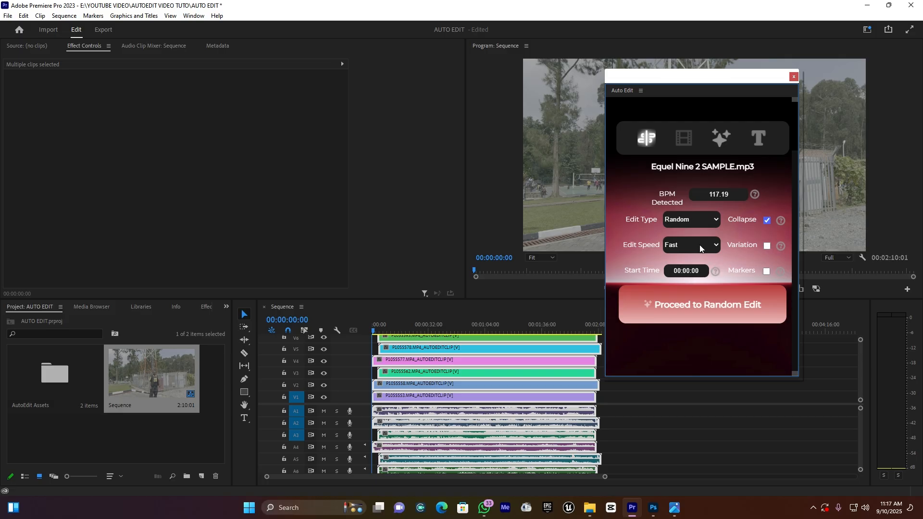
left_click(780, 247)
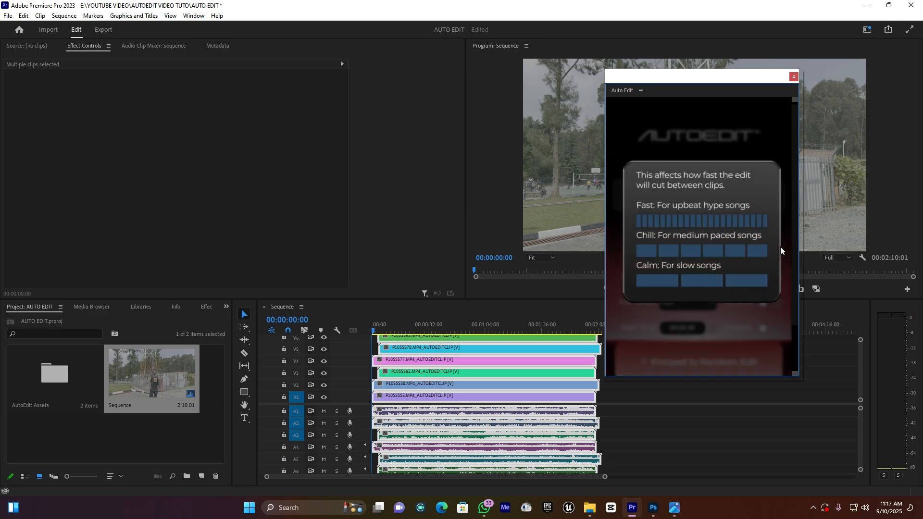
left_click(710, 217)
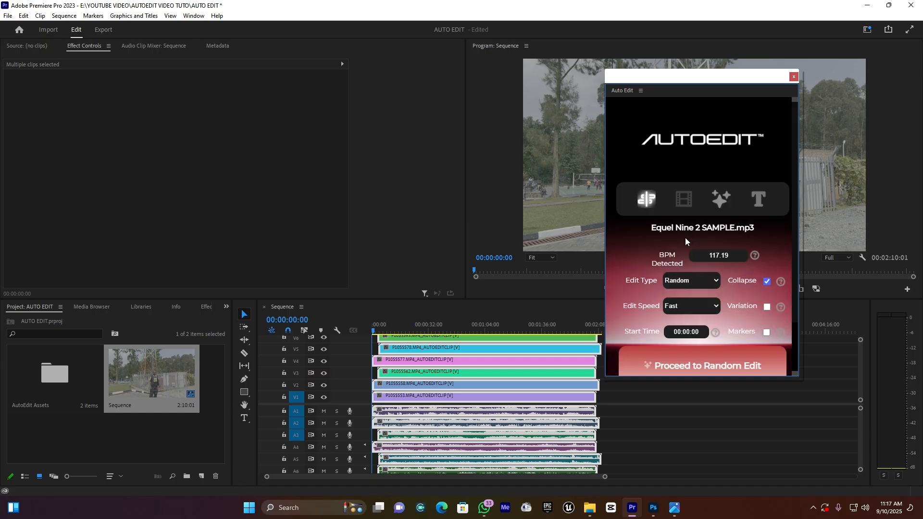
left_click(783, 306)
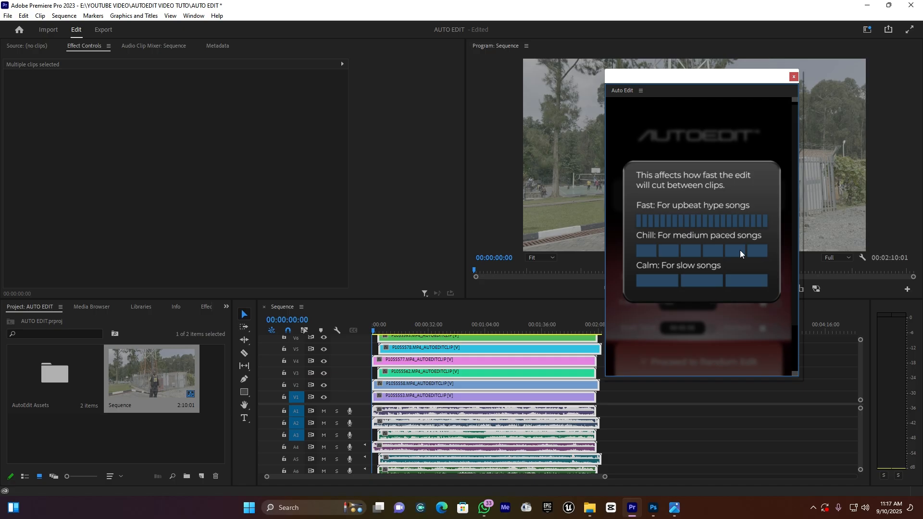
left_click(740, 250)
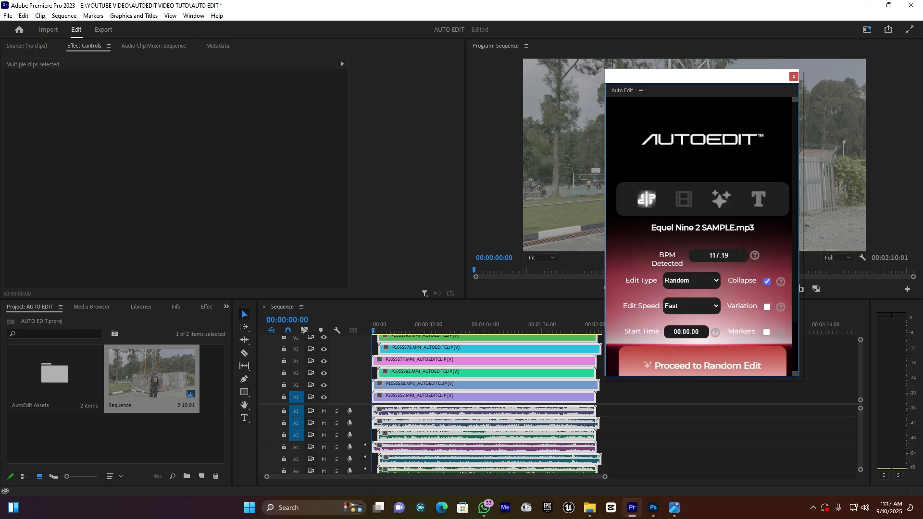
left_click(781, 308)
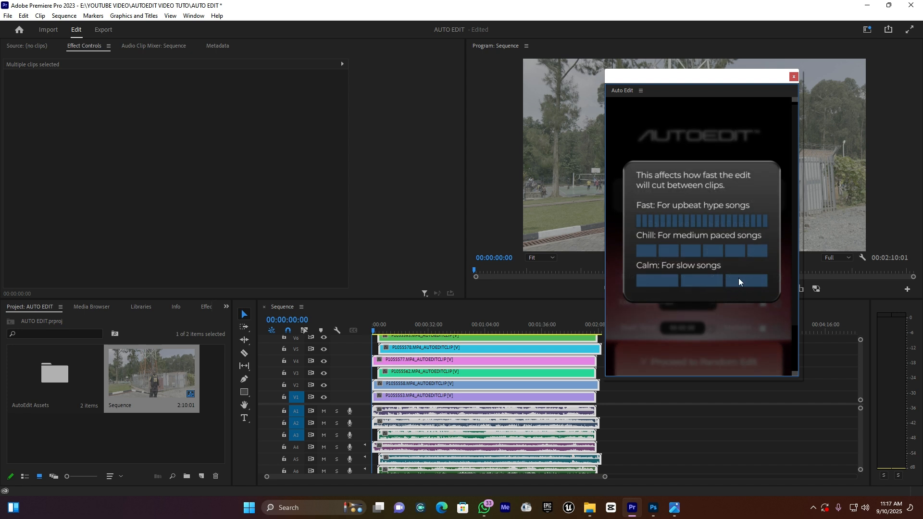
left_click(783, 318)
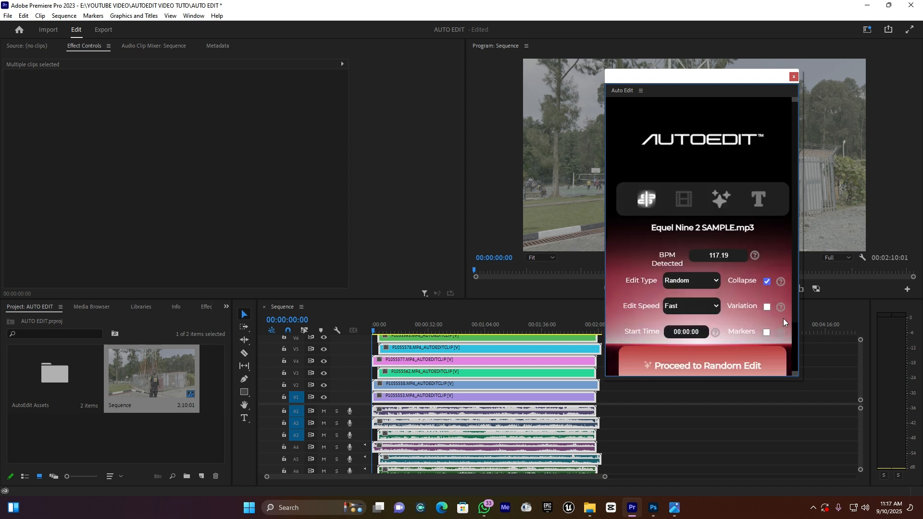
Run the random edit on the synchronized performance clips.
scroll(779, 320, "down", 2)
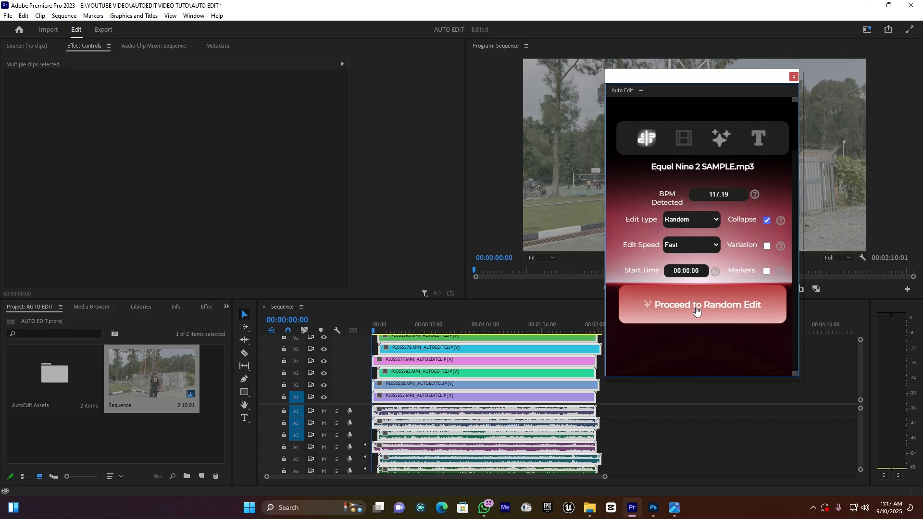
left_click(723, 308)
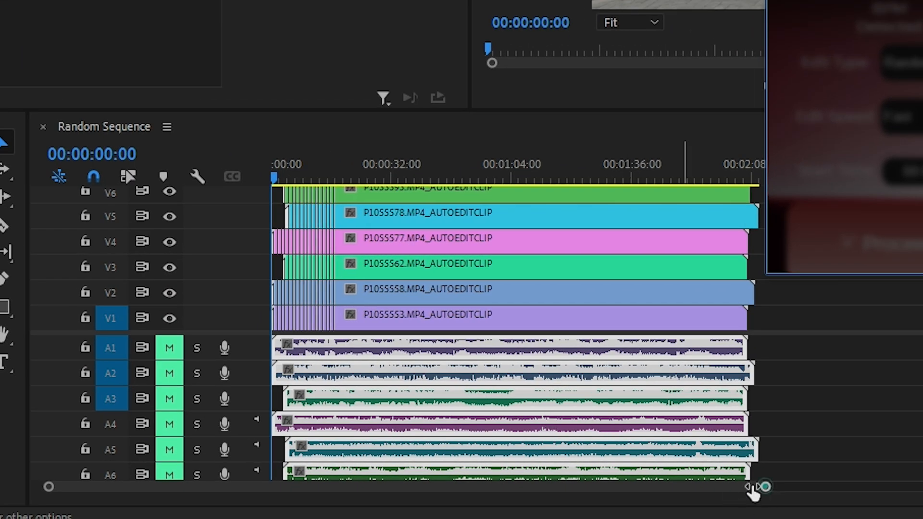
left_click(676, 493)
key("=")
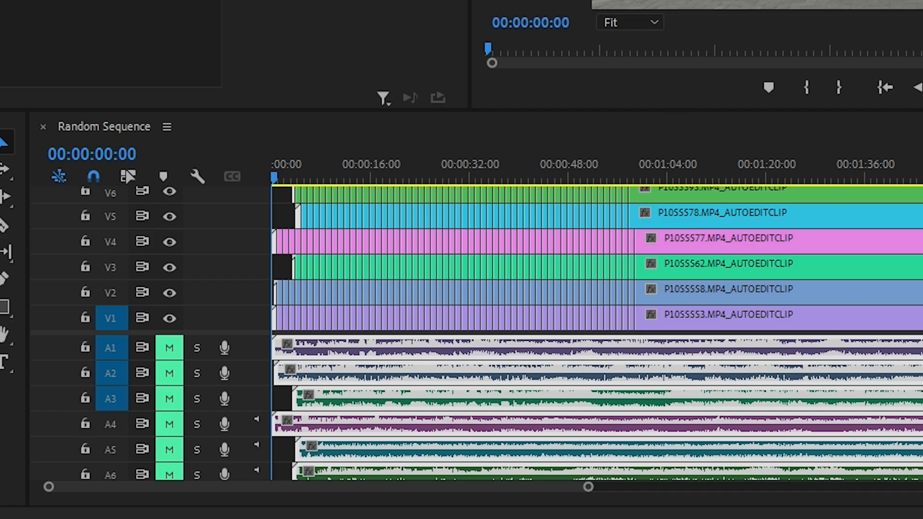
left_click(26, 344)
left_click(24, 330)
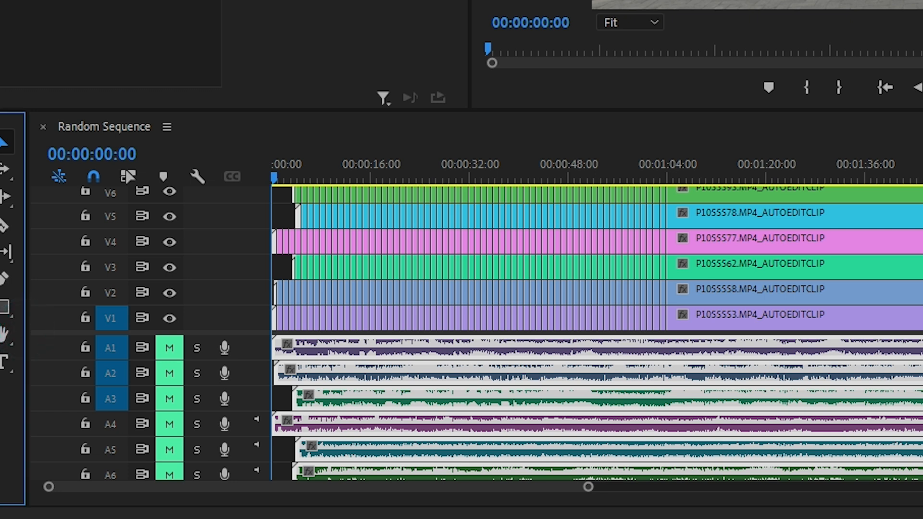
left_click(24, 315)
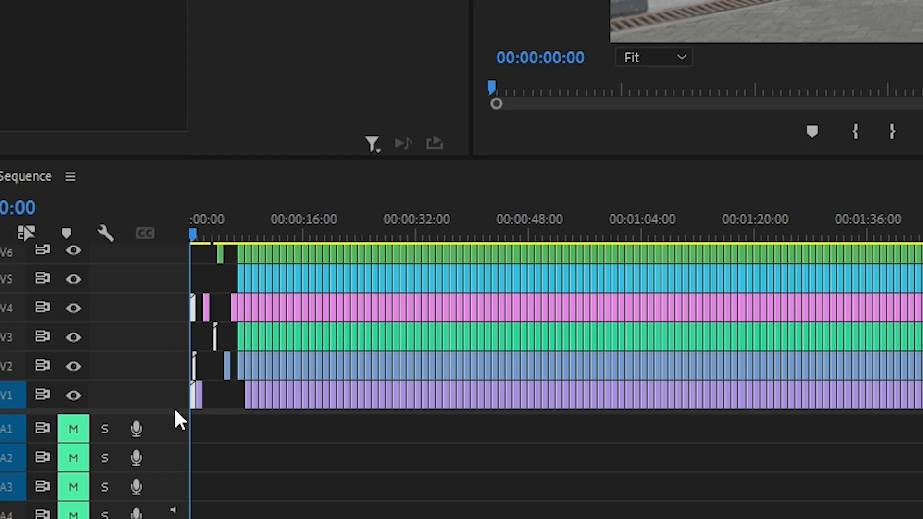
Play back several parts of the generated random sequence to review the cuts between performance takes.
left_click(189, 408)
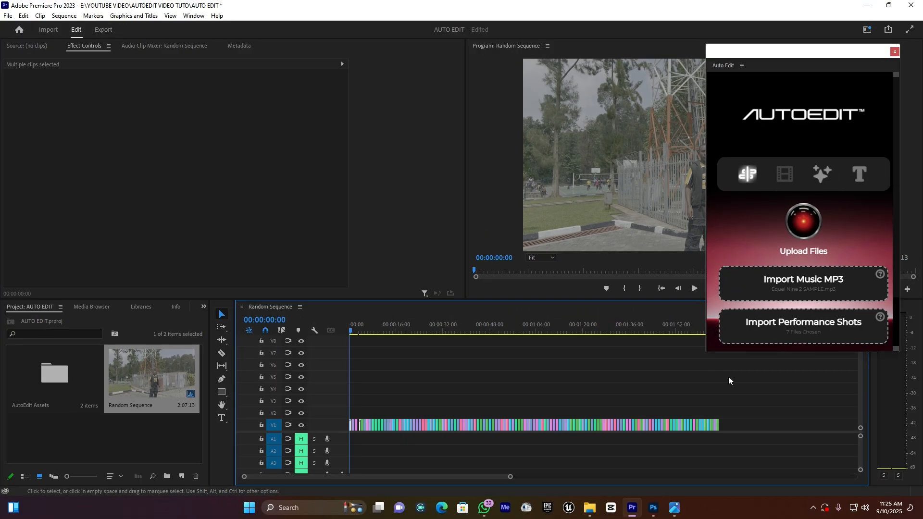
left_click(392, 331)
left_click_drag(878, 46, 313, 93)
key("space")
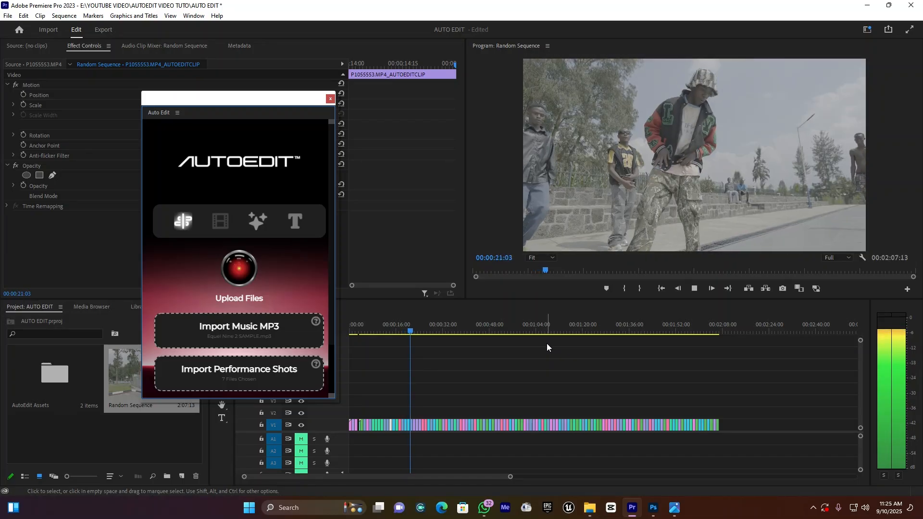
key("space")
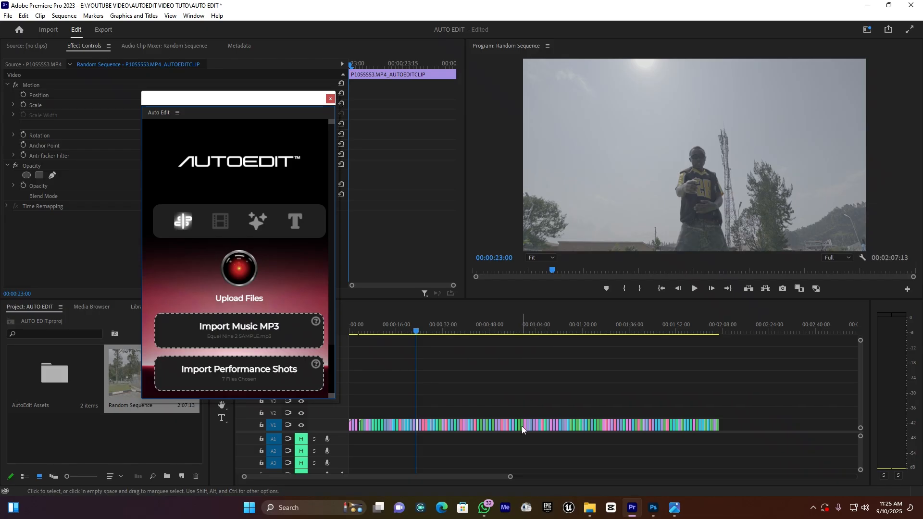
left_click(536, 330)
key("space")
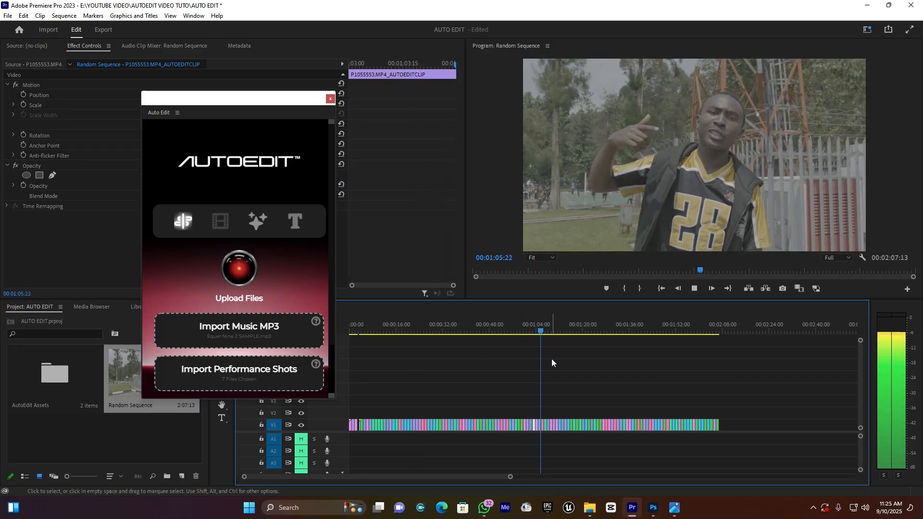
key("space")
left_click(592, 331)
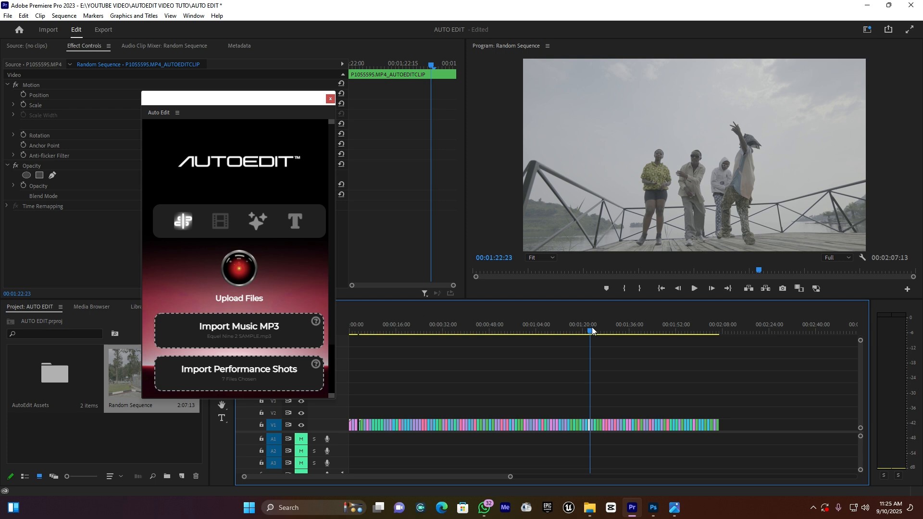
key("space")
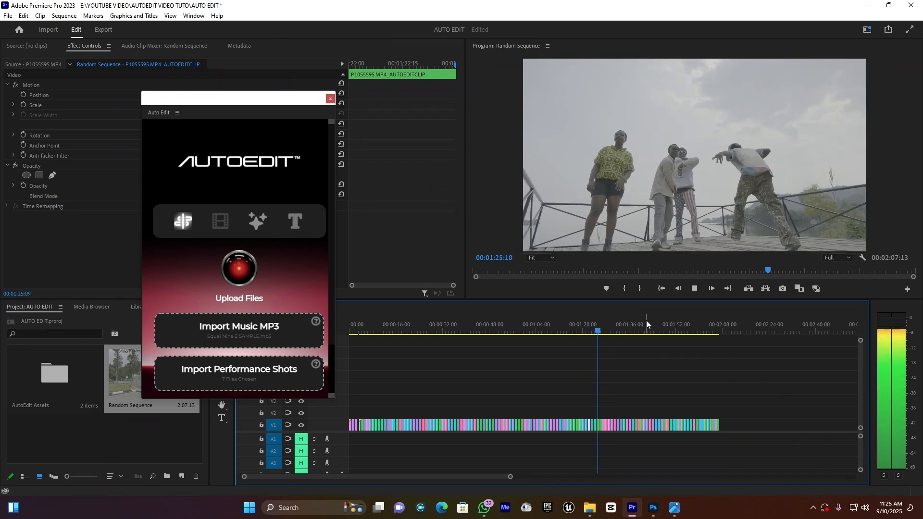
key("space")
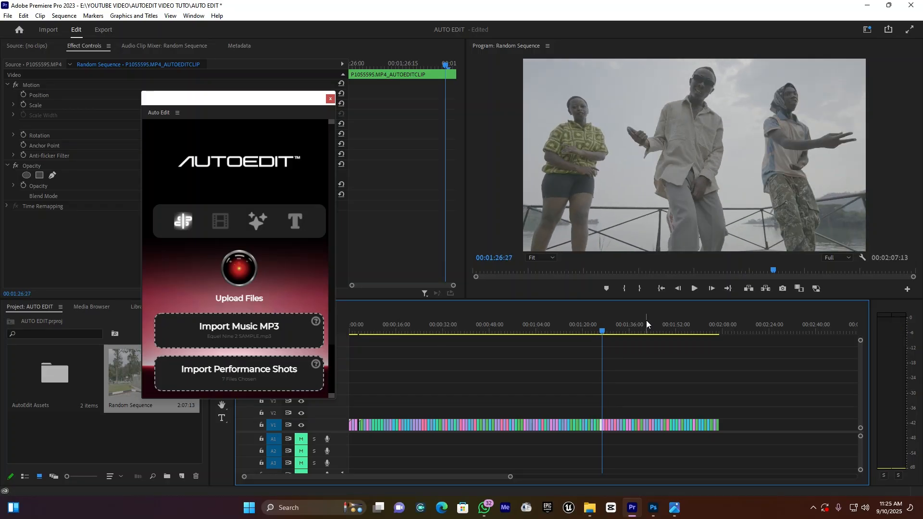
Open the Auto Edit VFX section and review the effect types offered in AI mode.
left_click_drag(510, 478, 485, 478)
left_click(416, 329)
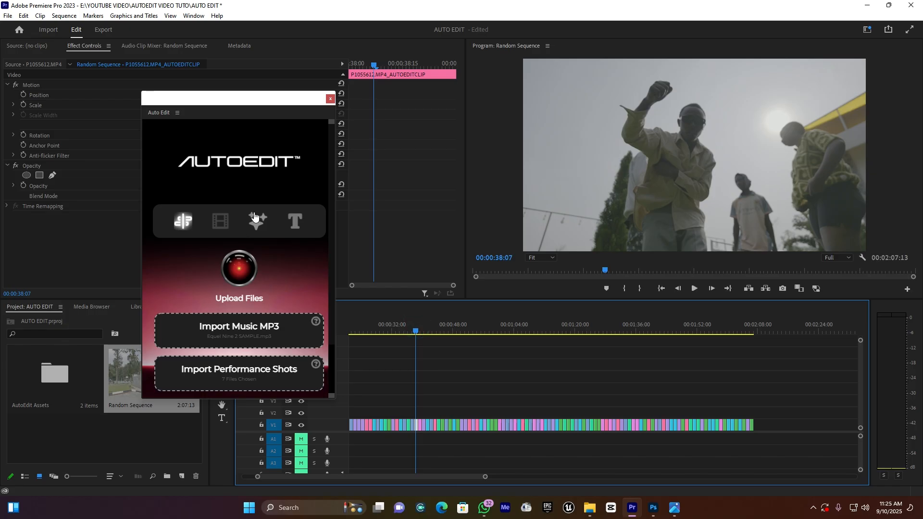
left_click(257, 221)
scroll(208, 302, "down", 2)
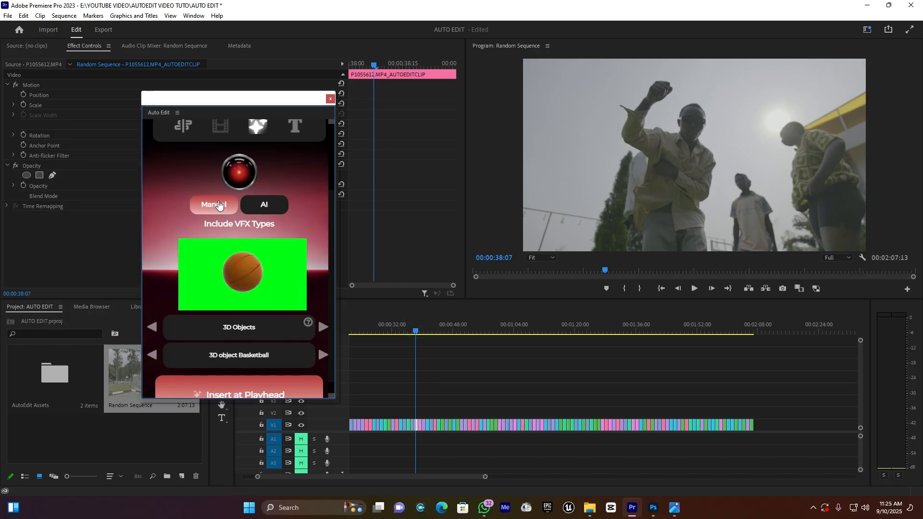
left_click(265, 207)
scroll(241, 298, "down", 2)
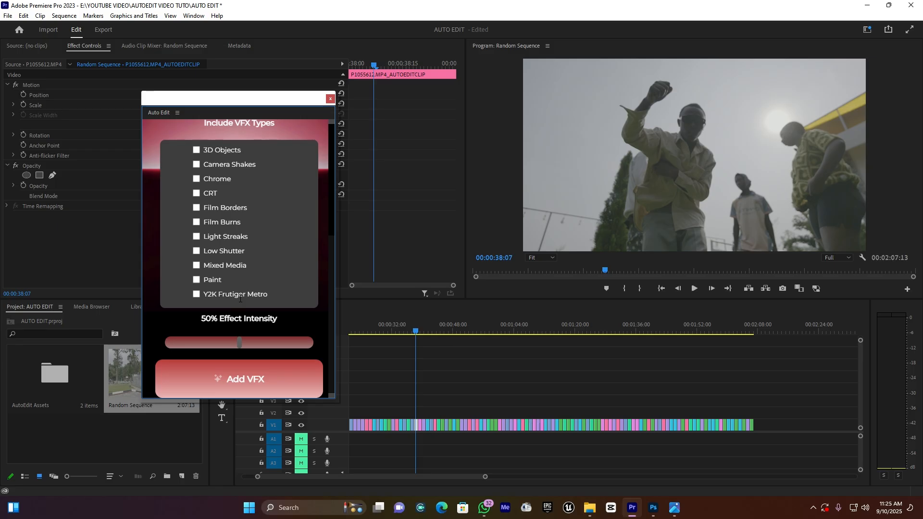
Return the VFX mode to Manual and move the playhead to 00:00:32:00.
left_click_drag(485, 477, 418, 476)
scroll(250, 251, "up", 3)
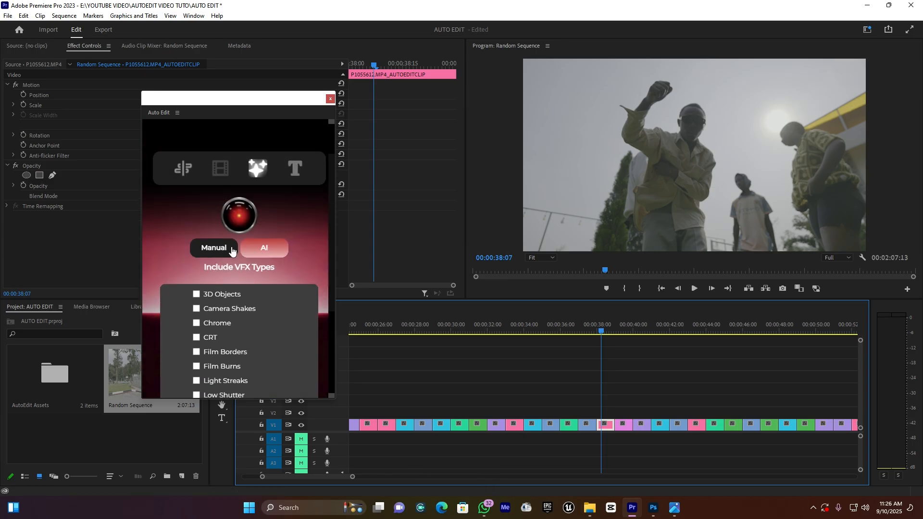
left_click(219, 250)
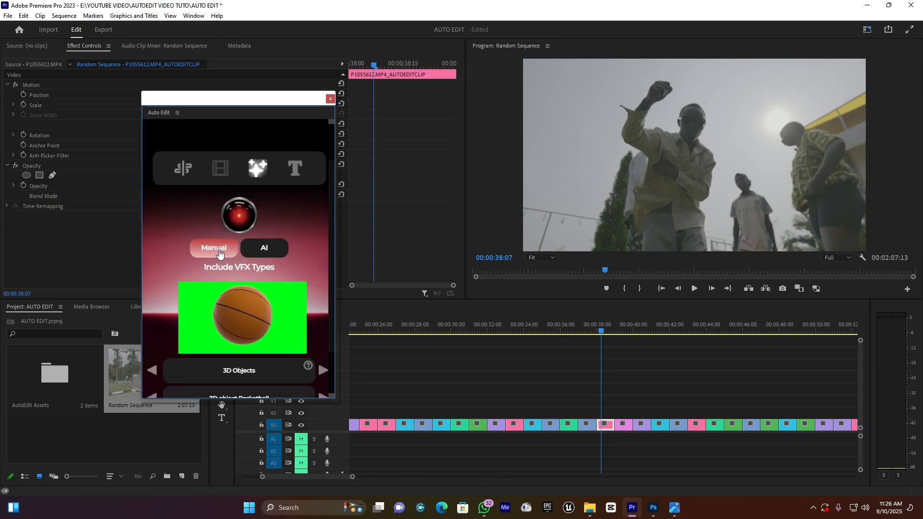
left_click(512, 331)
left_click(488, 330)
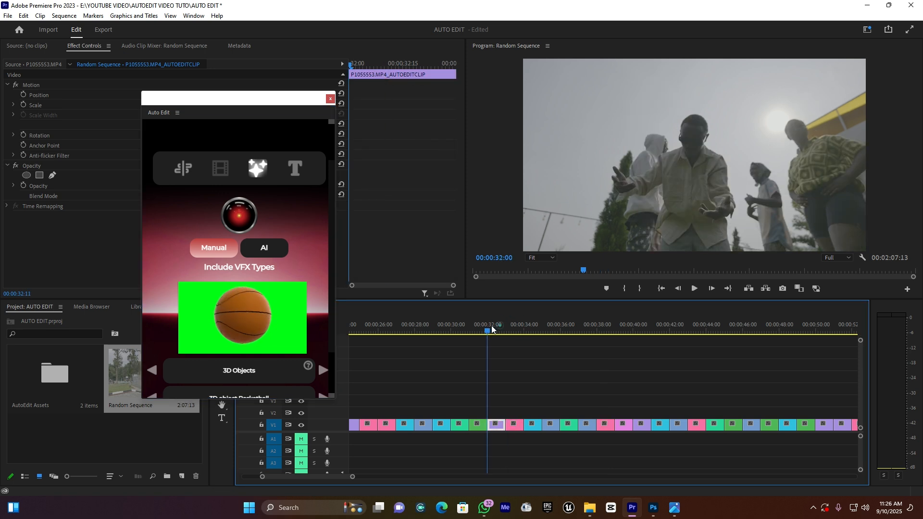
Browse the manual VFX types and choose Film Burns with Film Burn Overlay 1.
scroll(257, 330, "down", 1)
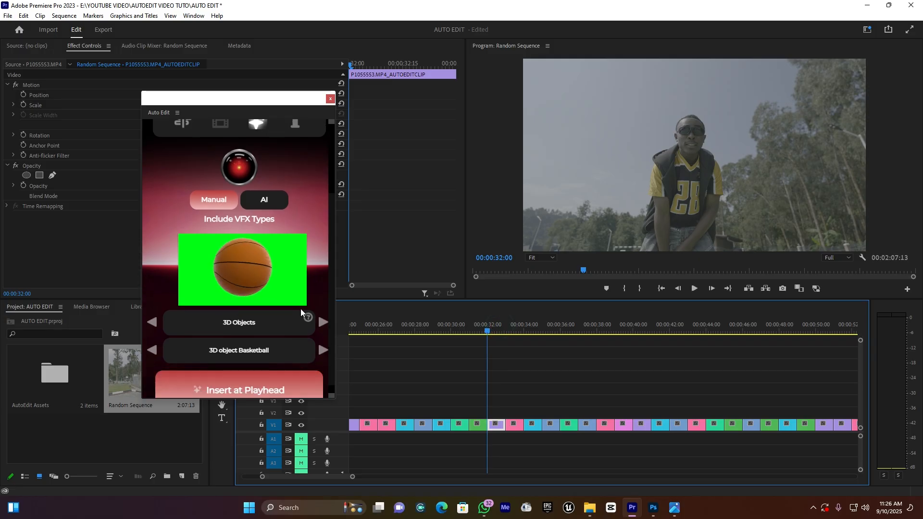
left_click(324, 322)
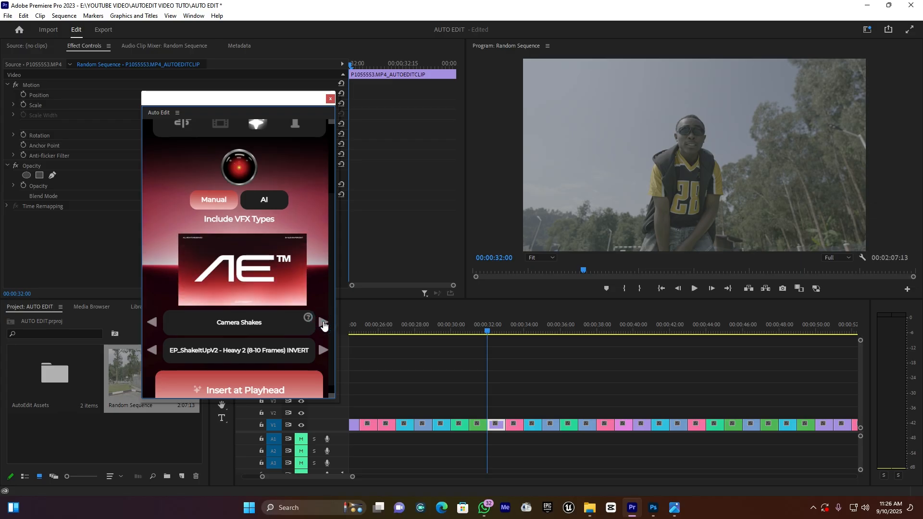
left_click(323, 322)
left_click(324, 322)
left_click(324, 323)
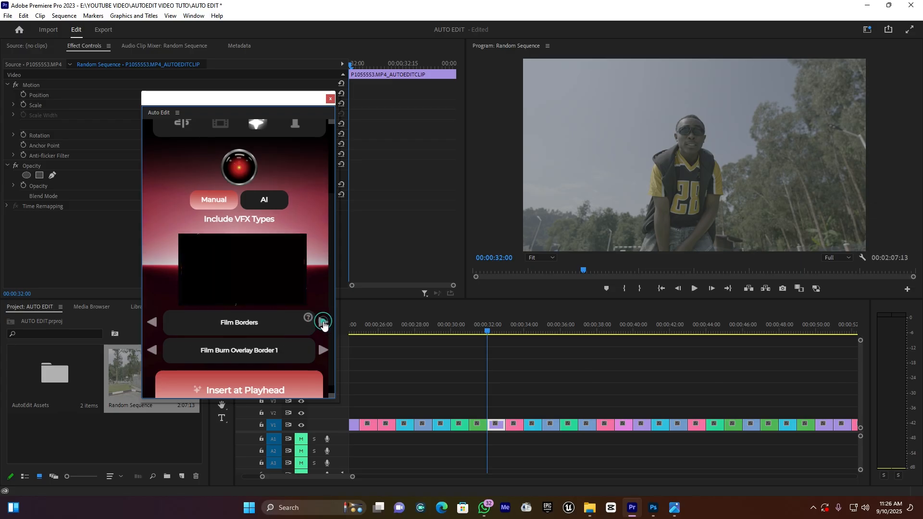
left_click(324, 323)
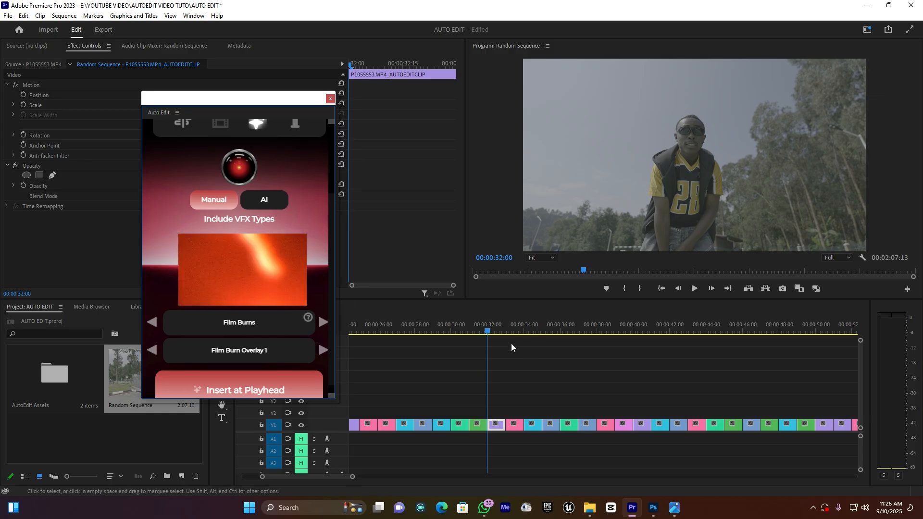
Insert Film Burn Overlay 1 above the performance clips at 00:00:32:00.
left_click(496, 333)
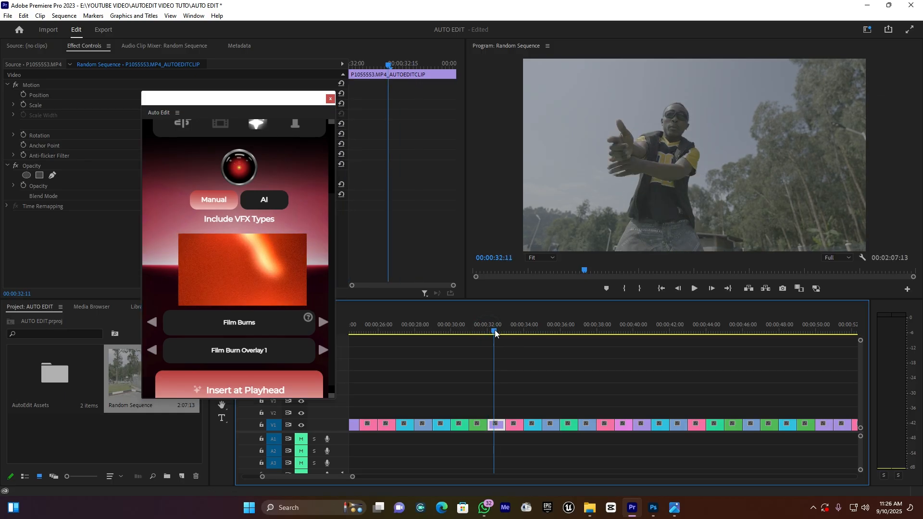
left_click(490, 332)
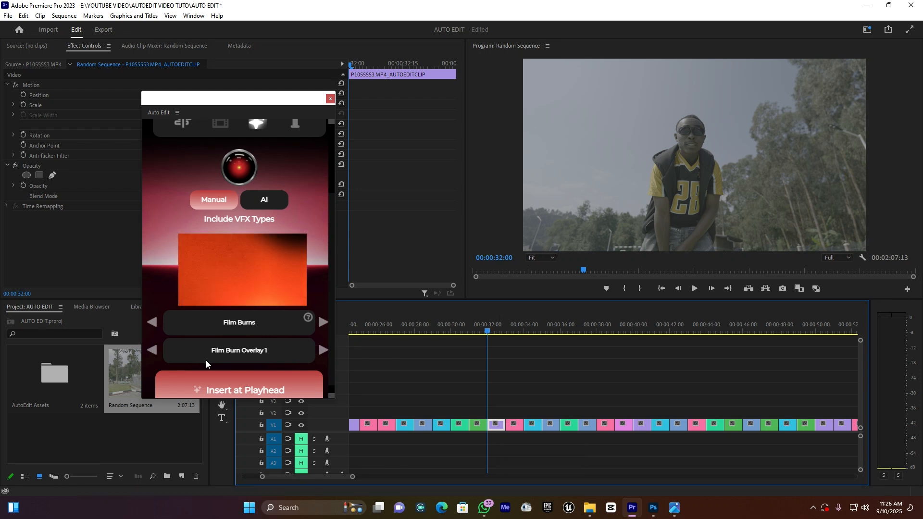
scroll(242, 378, "down", 1)
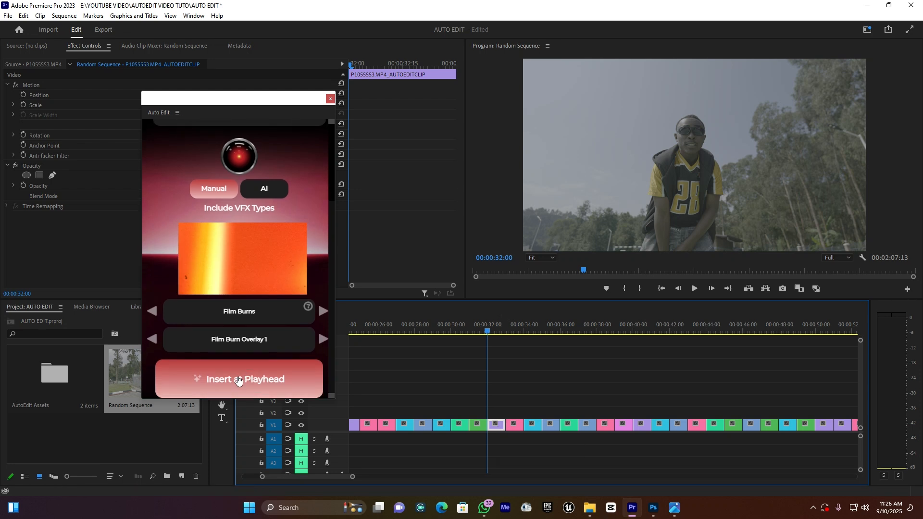
left_click(241, 379)
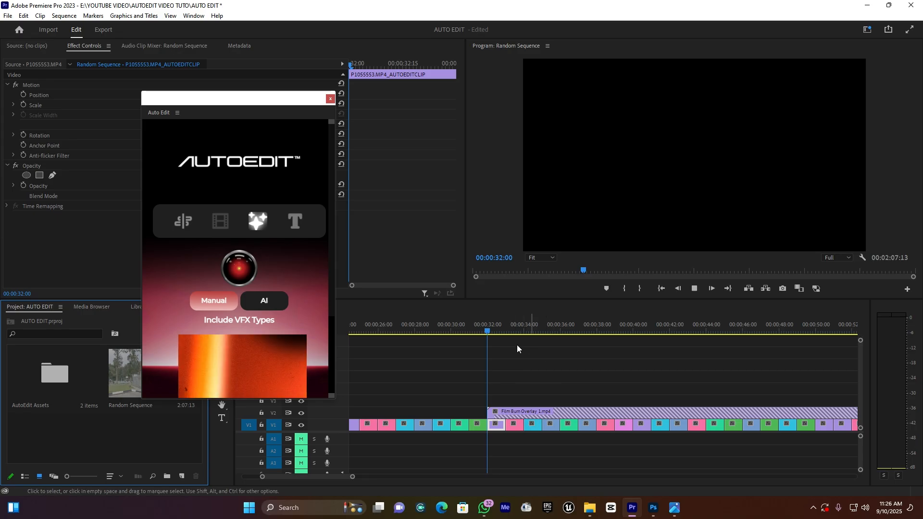
Play back the sequence around the start of the film burn overlay.
key("space")
left_click(484, 329)
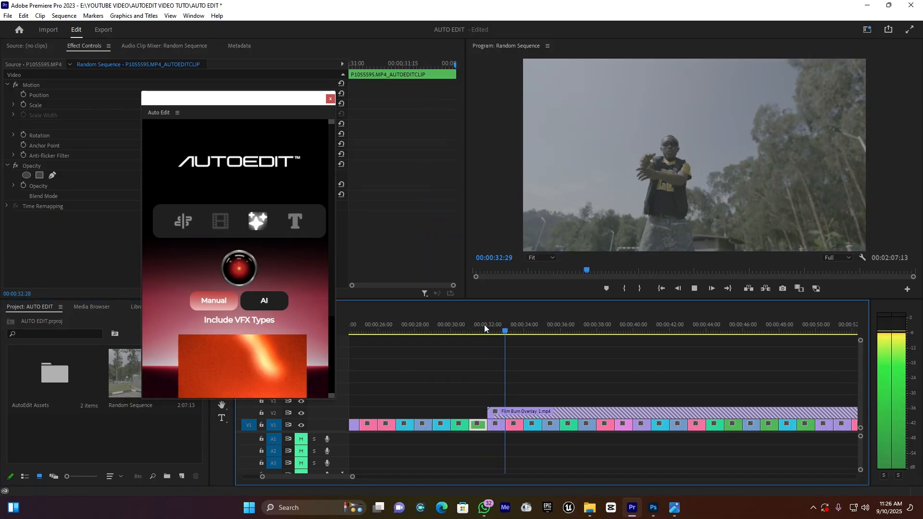
key("space")
Change the VFX type to 3D Objects with 3D object Basketball.
scroll(312, 304, "down", 2)
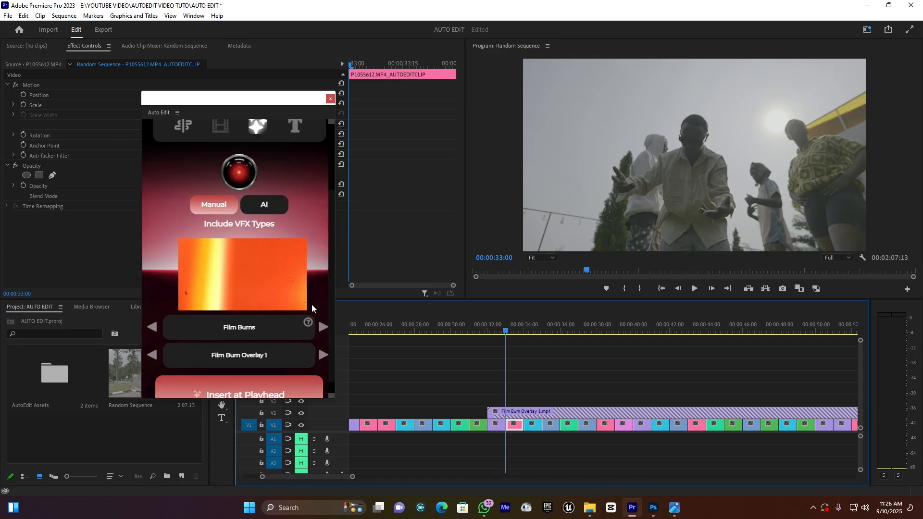
left_click(324, 326)
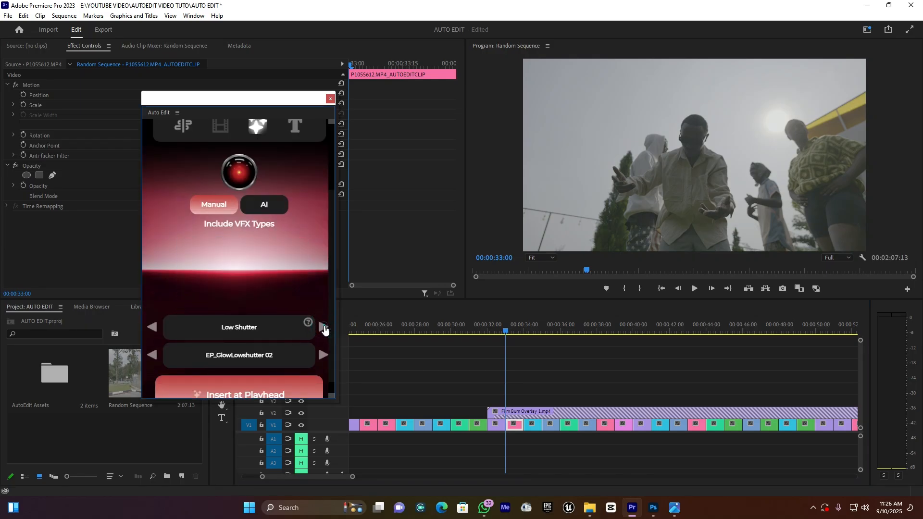
left_click(324, 327)
left_click(325, 328)
left_click(323, 328)
left_click(324, 328)
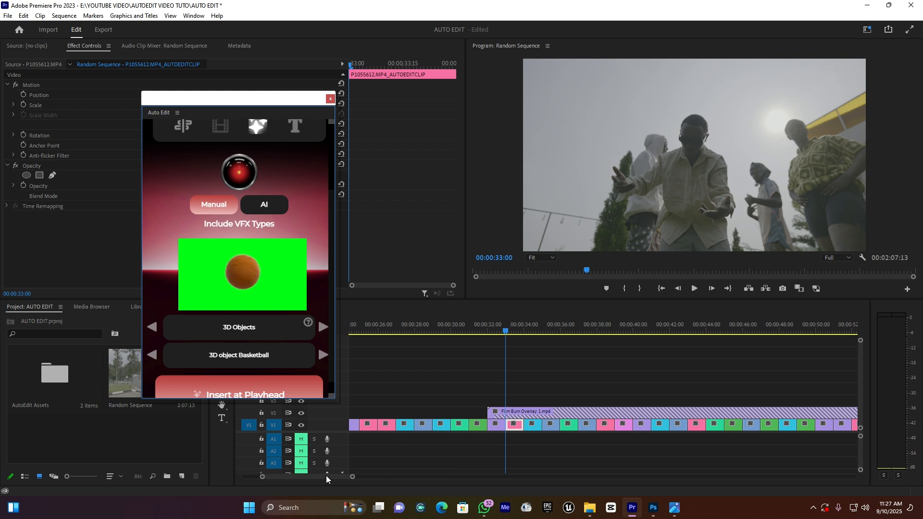
Insert the 3D object Basketball clip above the performance clips at 00:00:21:00.
left_click_drag(326, 475, 319, 478)
left_click_drag(510, 332, 464, 332)
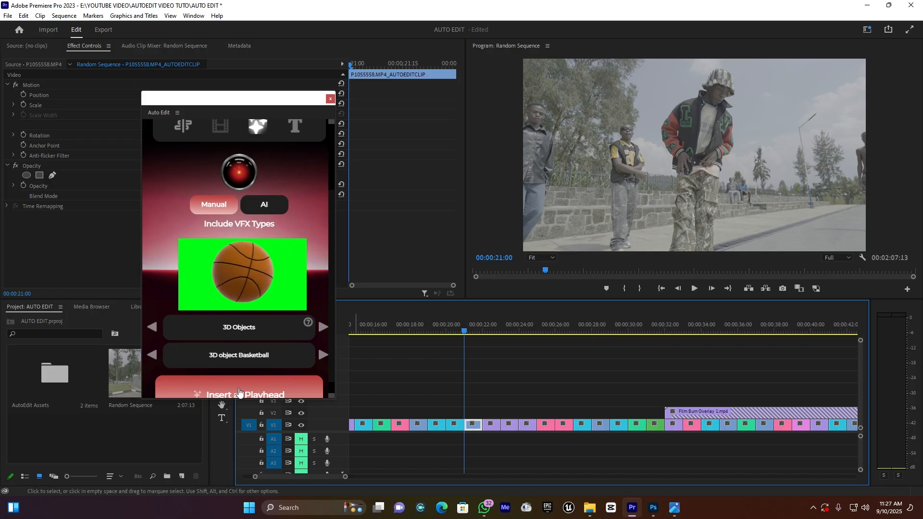
scroll(239, 392, "down", 1)
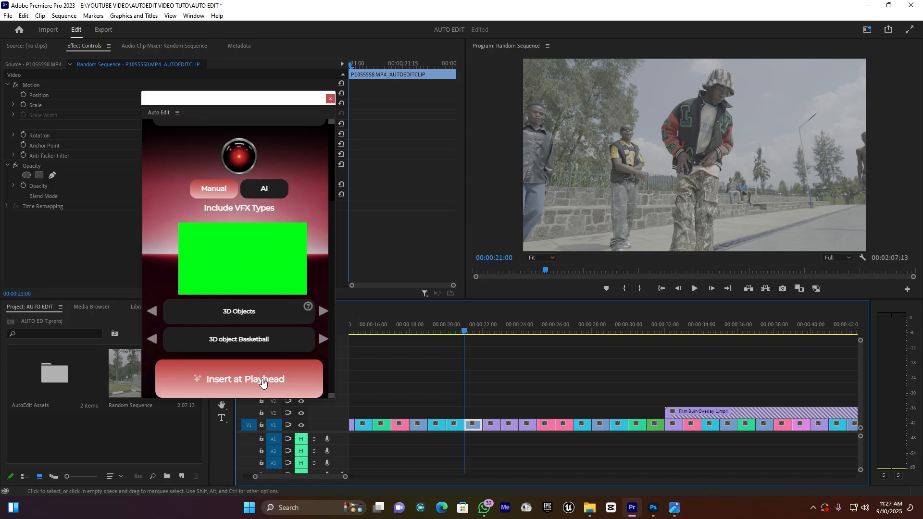
left_click(263, 379)
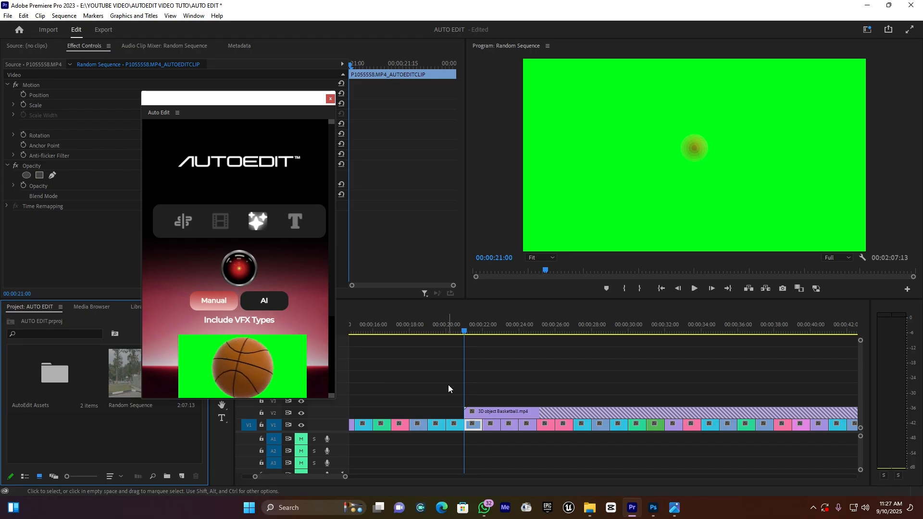
Preview the basketball clip, split it at about 00:00:25:00 and delete the remainder.
key("space")
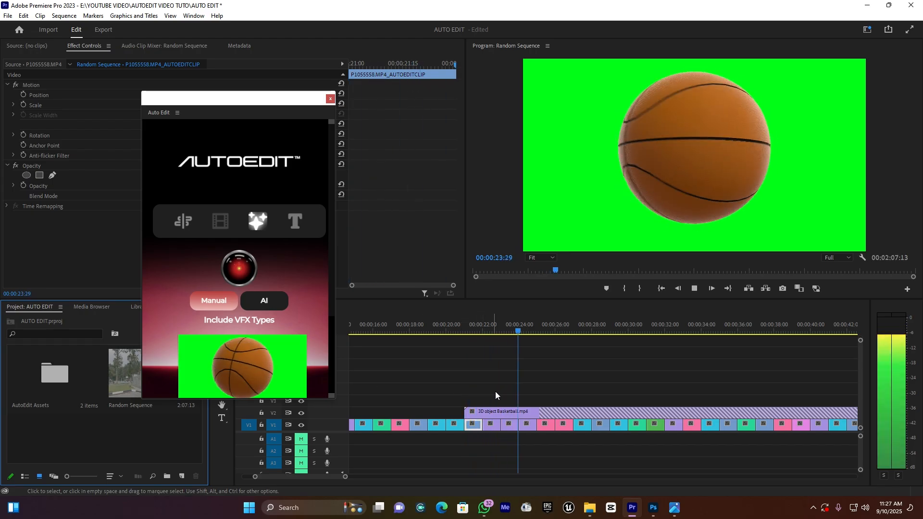
key("space")
key("c")
left_click(574, 413)
key("v")
left_click(572, 414)
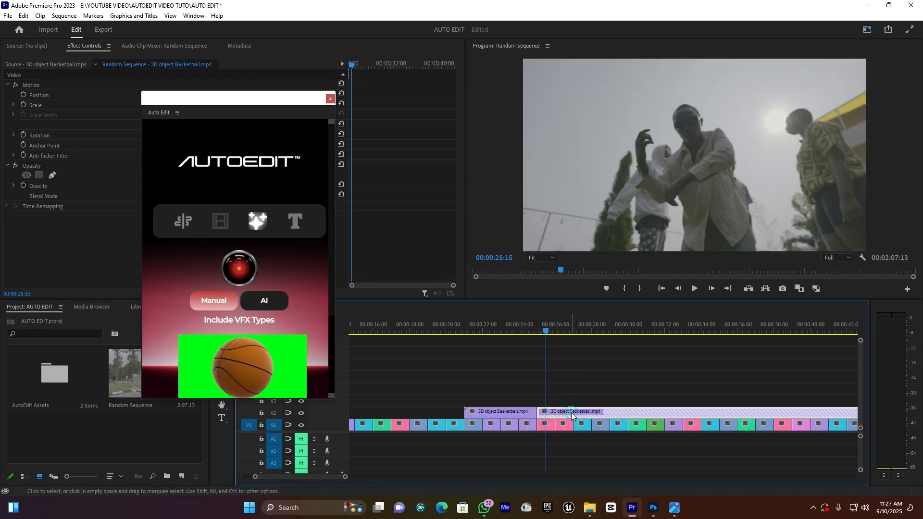
key("Delete")
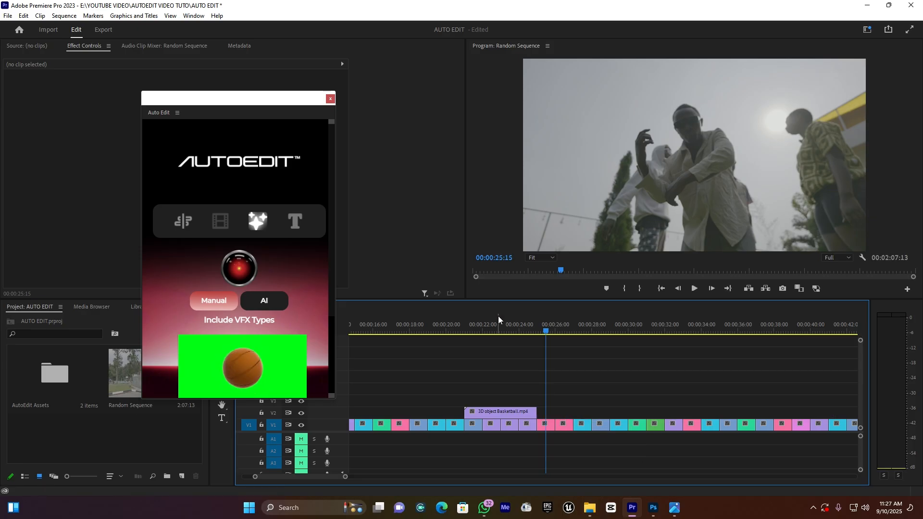
Move the playhead to 00:00:22:10 and select the basketball clip, keeping the Auto Edit window clear of the effect settings.
left_click(491, 326)
left_click_drag(492, 324, 488, 325)
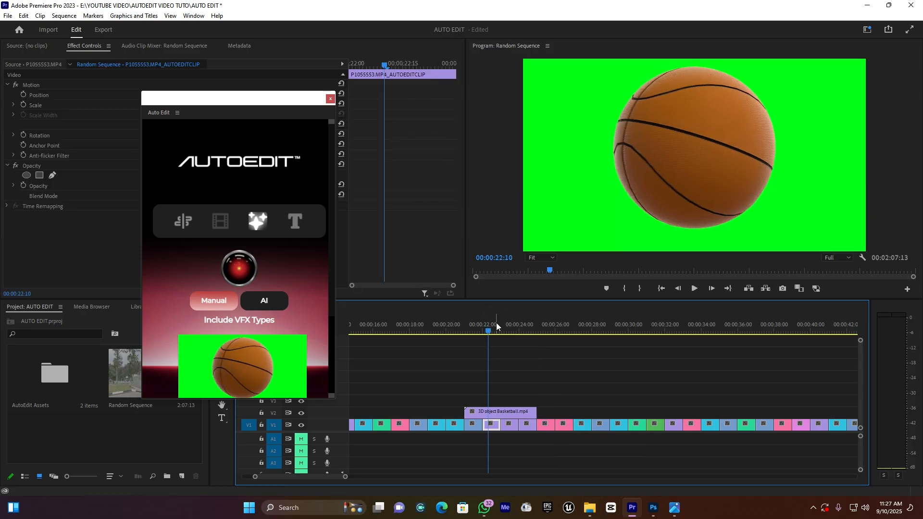
left_click_drag(237, 99, 454, 54)
left_click(503, 414)
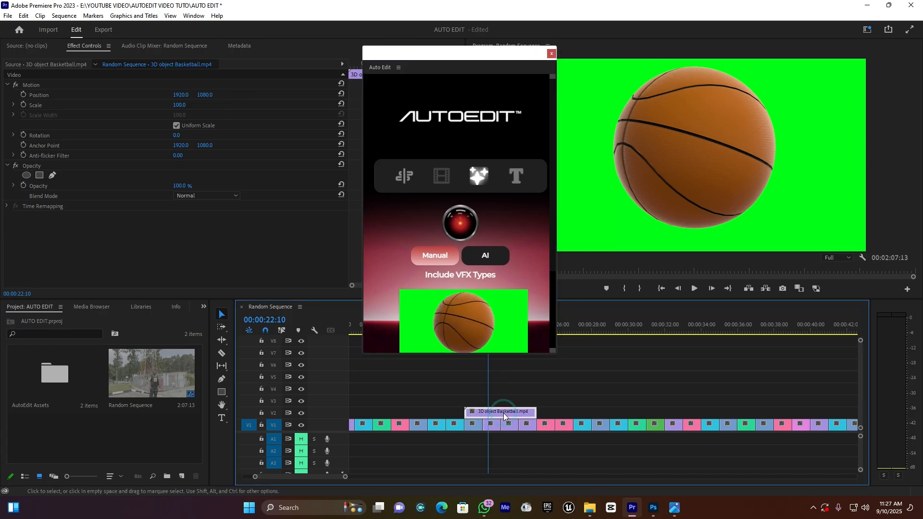
Find the Ultra Key video effect and apply it to the 3D object Basketball clip.
left_click(202, 310)
left_click(238, 360)
left_click(51, 316)
type("ULTRA")
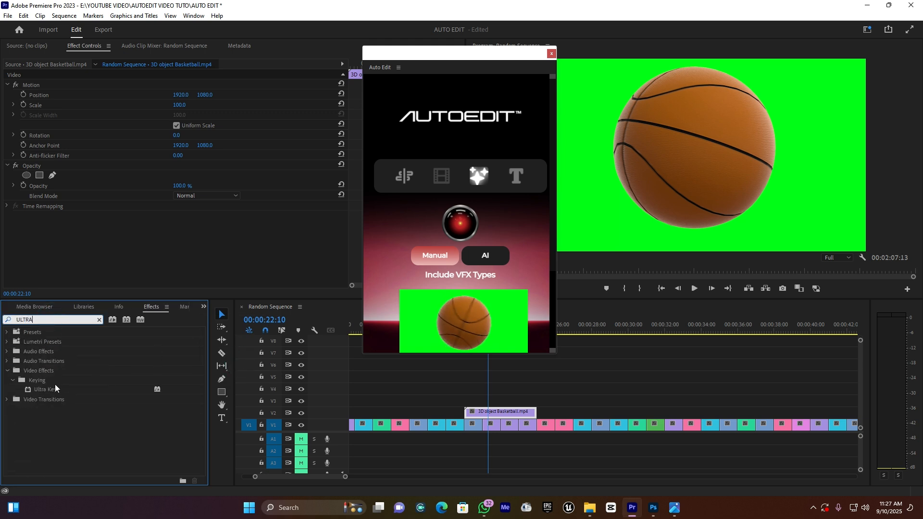
left_click_drag(55, 388, 154, 407)
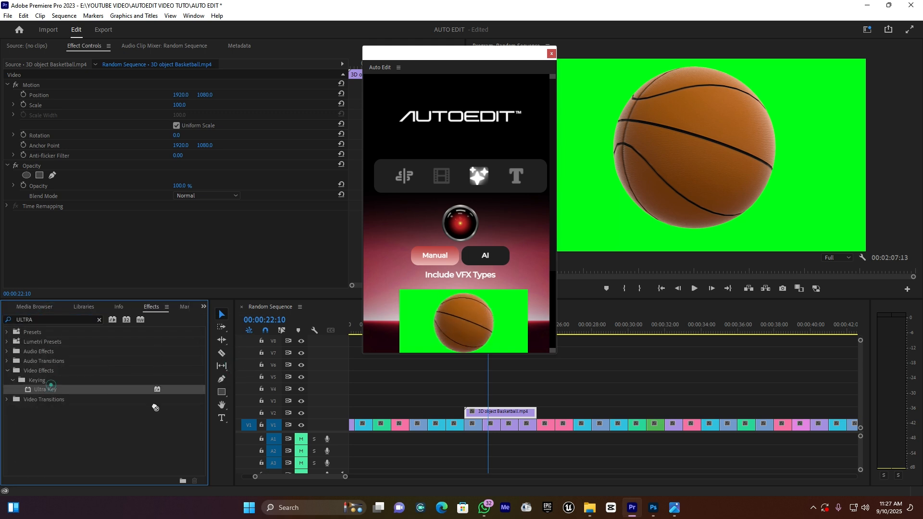
left_click_drag(497, 415, 498, 415)
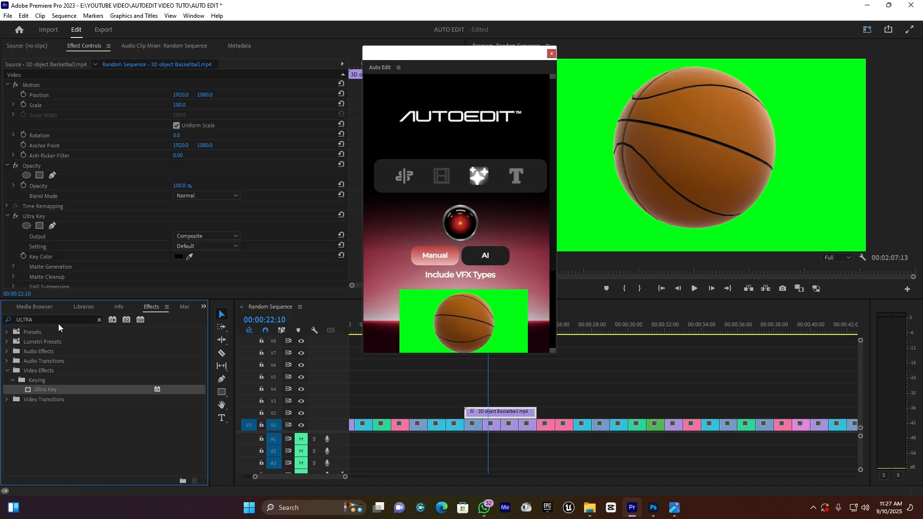
Sample the basketball's green background as the Ultra Key color and preview the keyed clip from just before its start.
left_click(189, 256)
left_click(606, 230)
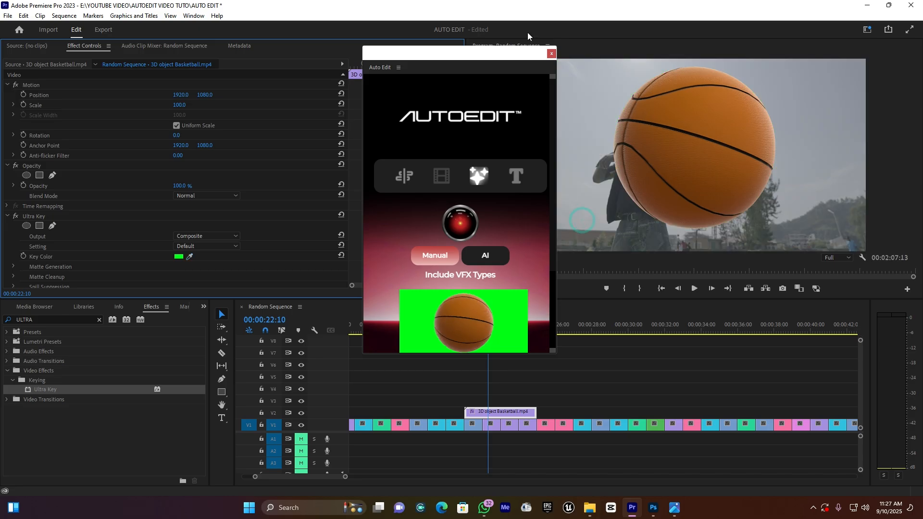
left_click_drag(492, 54, 318, 64)
left_click(464, 330)
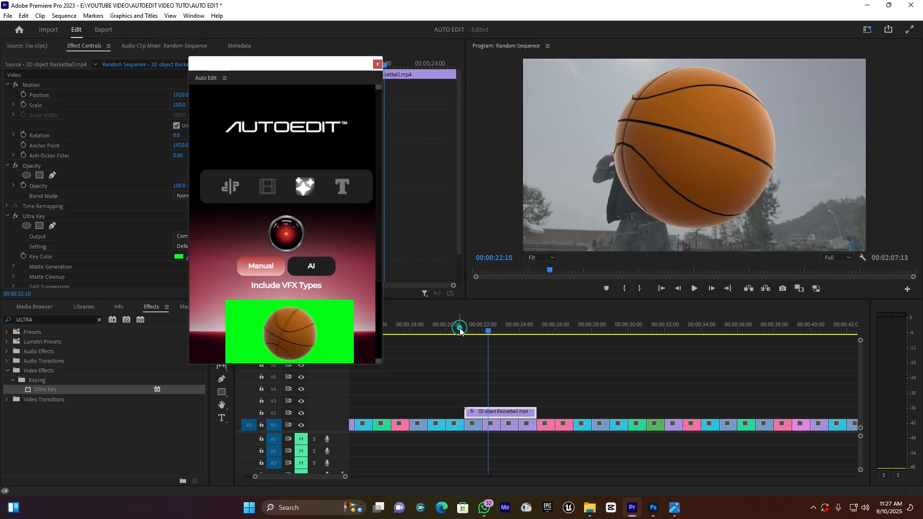
key("space")
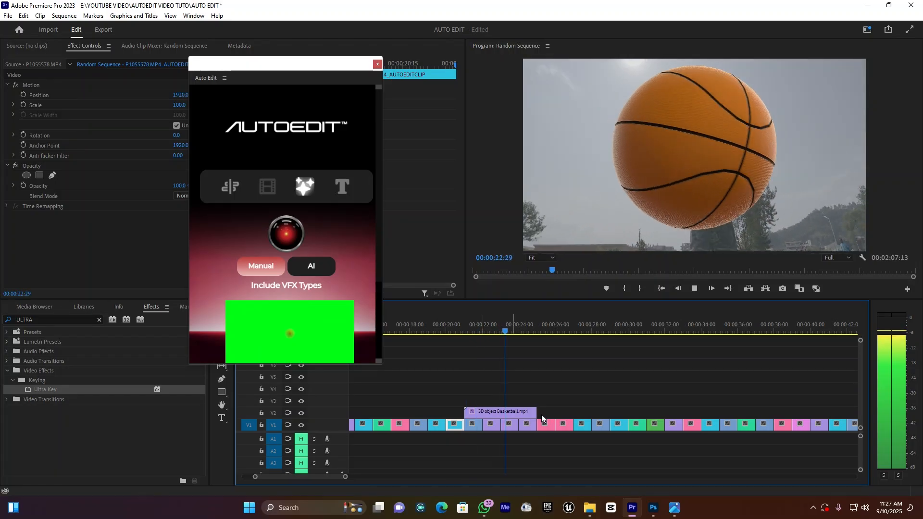
Set the 3D object Basketball clip's speed to 400%.
left_click(523, 329)
left_click(498, 412)
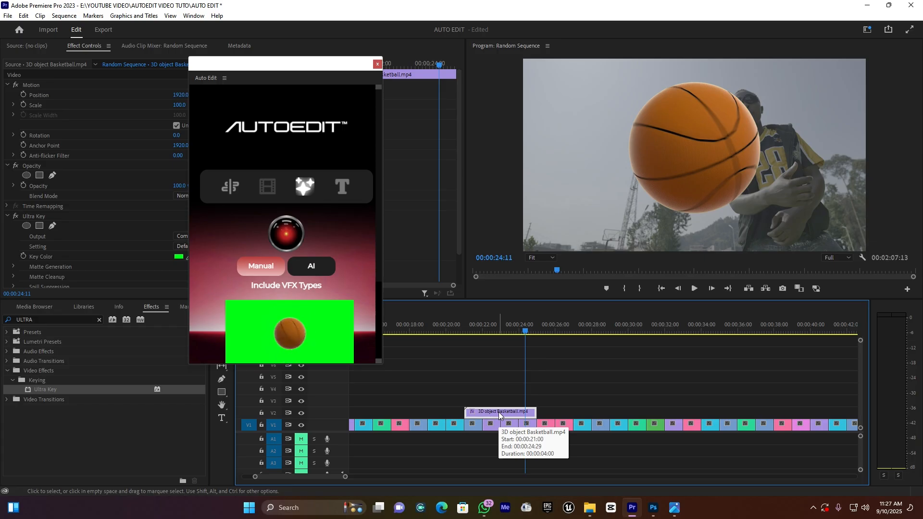
right_click(499, 415)
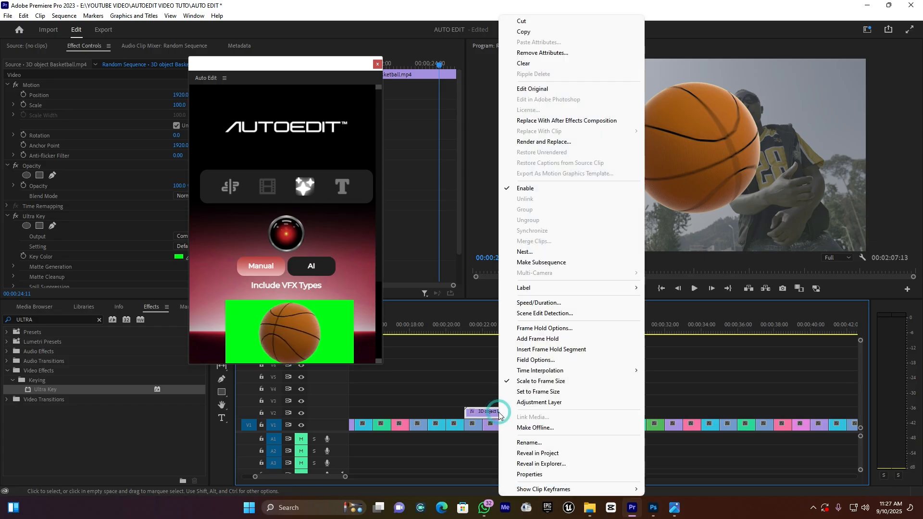
left_click(552, 303)
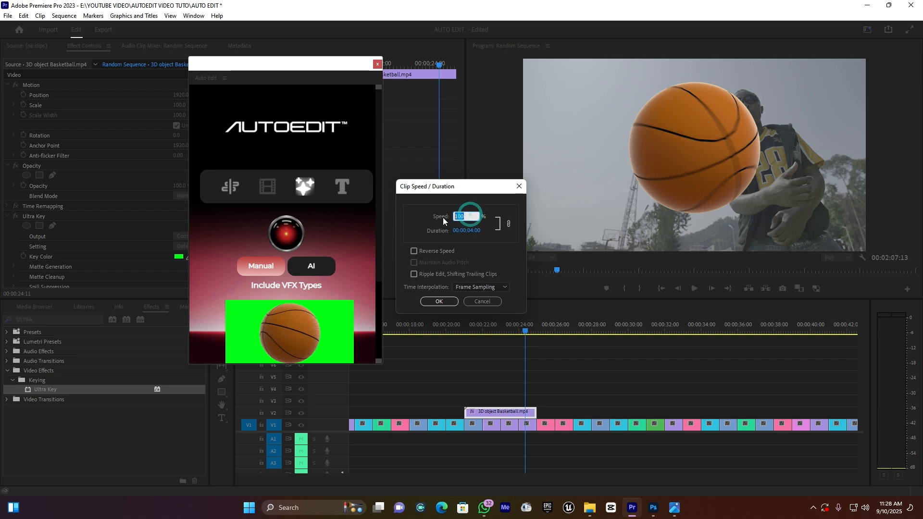
type("400")
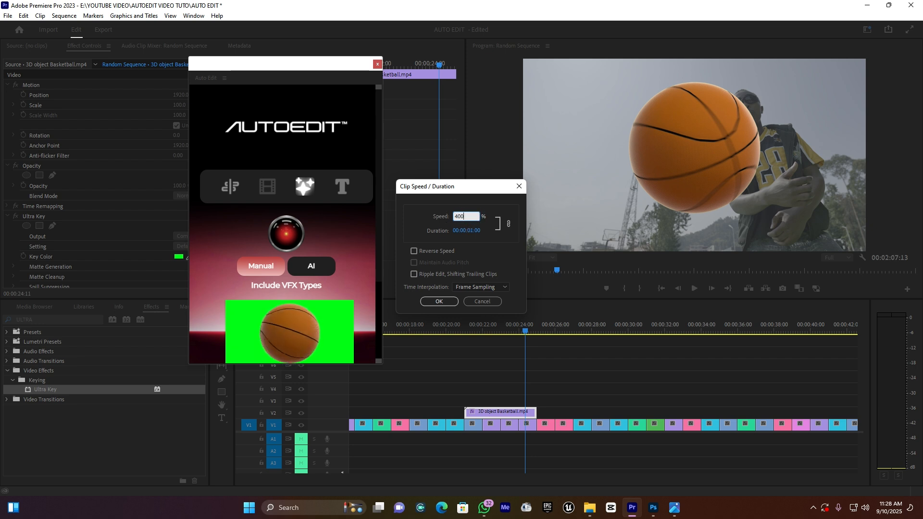
key("Return")
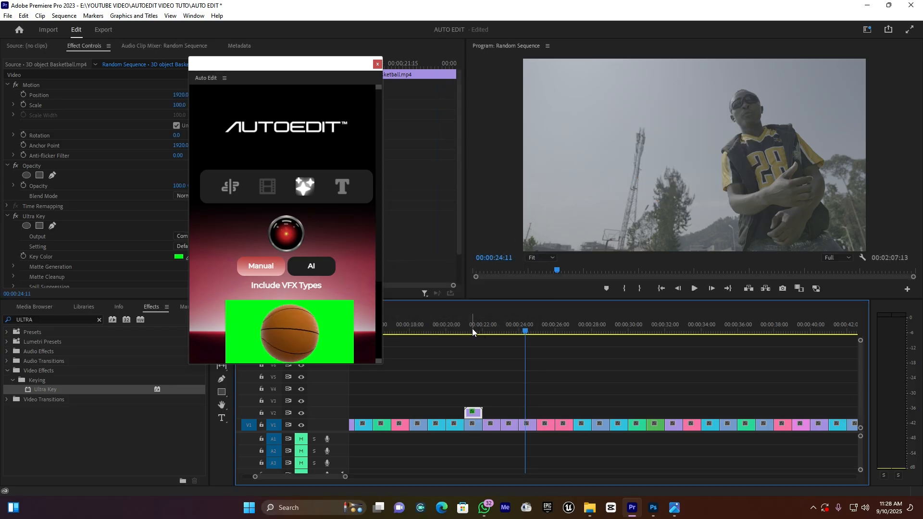
Preview the sped-up basketball clip from just before its start and move the playhead to 00:00:26:24.
left_click(458, 324)
key("space")
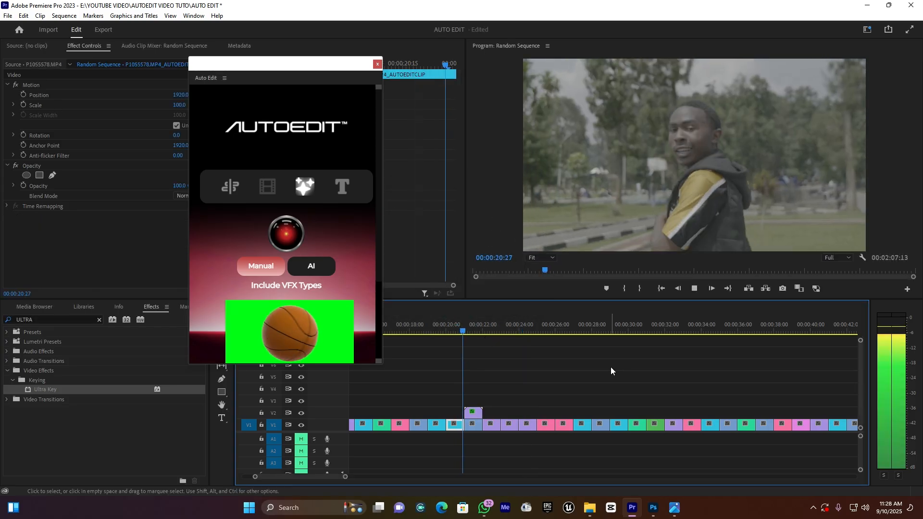
key("space")
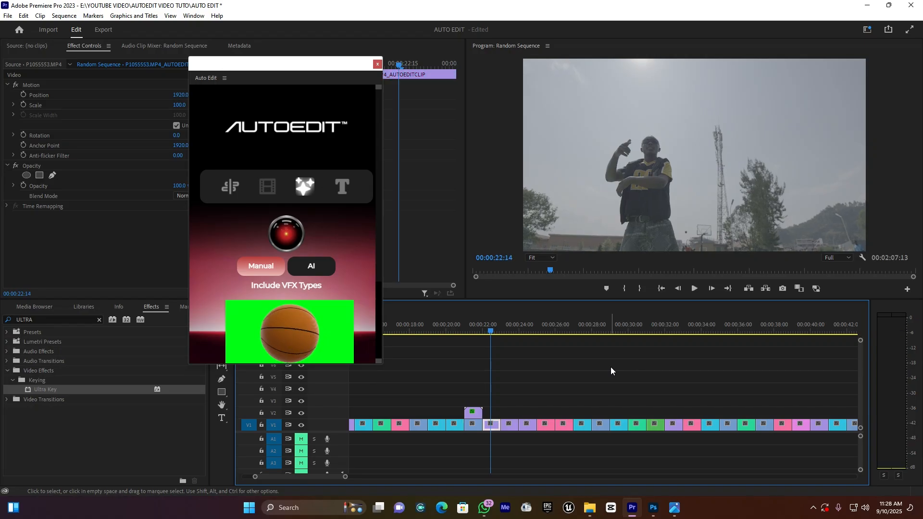
left_click_drag(345, 477, 564, 477)
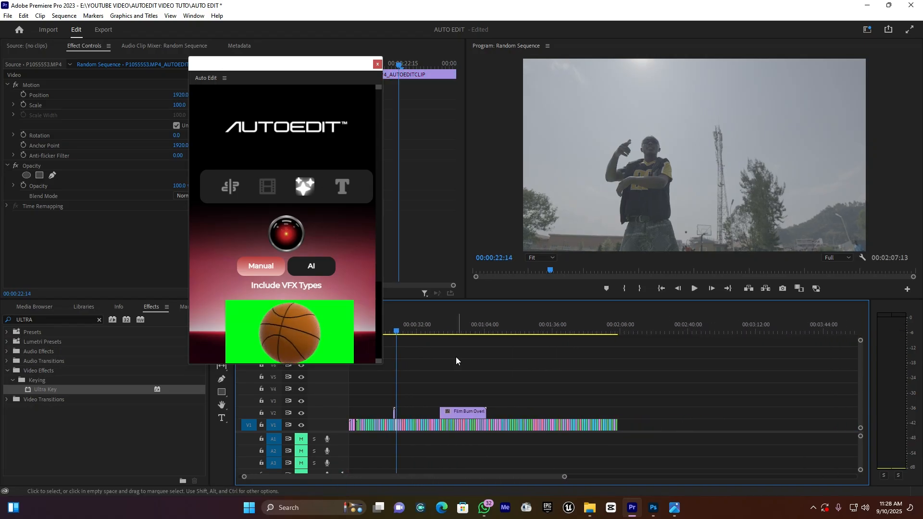
left_click(406, 326)
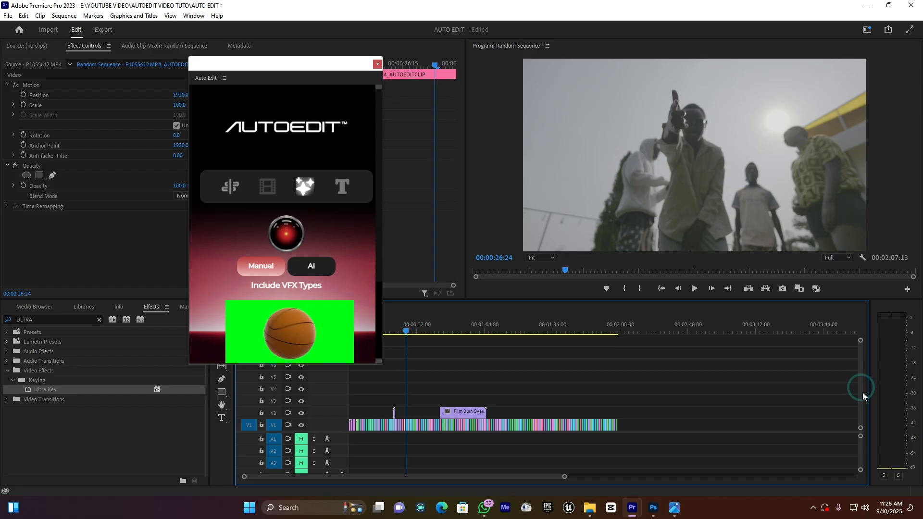
Browse the available manual VFX types in Auto Edit and return to 3D Objects.
scroll(379, 231, "down", 2)
left_click(372, 314)
left_click(373, 314)
left_click(372, 314)
left_click(373, 314)
left_click(198, 312)
left_click(198, 312)
left_click(198, 313)
left_click(196, 313)
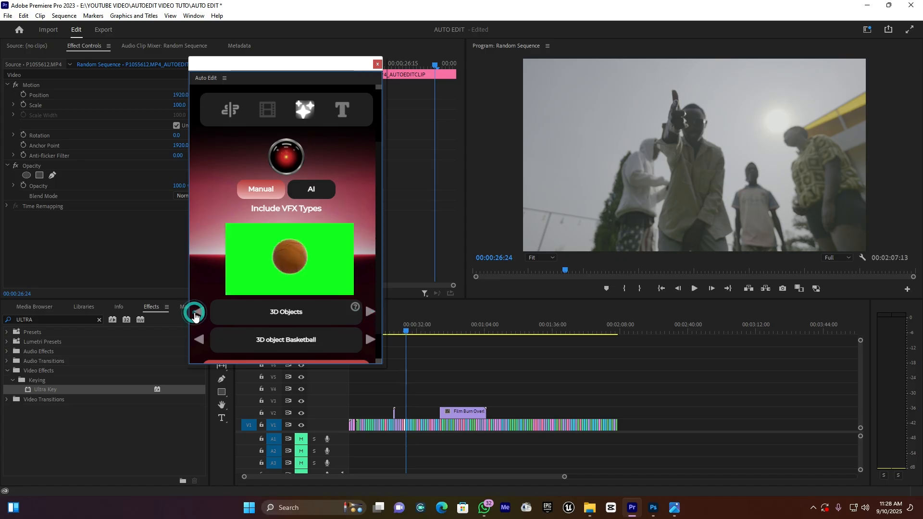
Look through the 3D object variants up to Floating 3D Objects Jet 1 and the Chrome type's 3D Chome Asset 1.
left_click(370, 341)
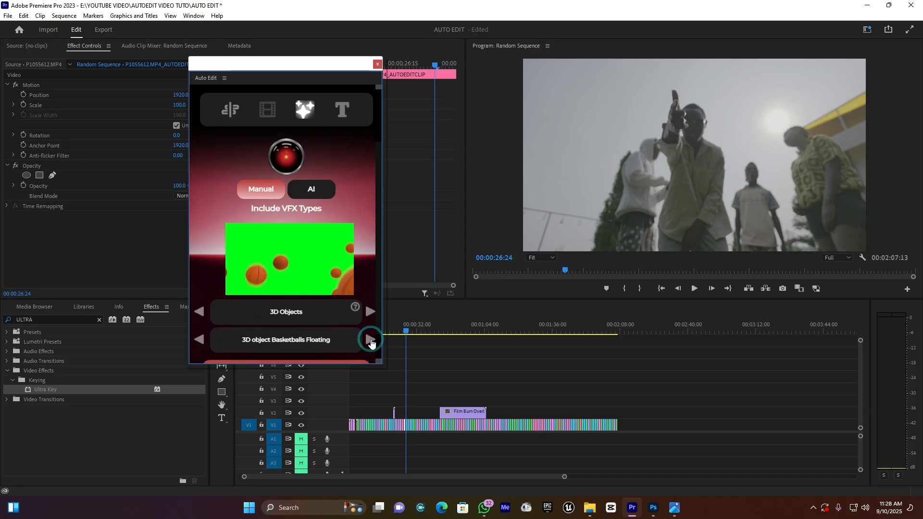
left_click(370, 341)
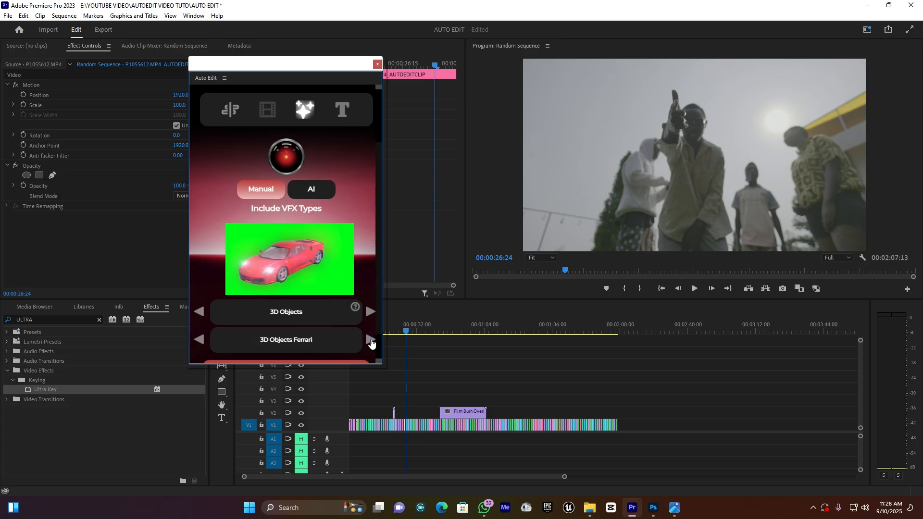
left_click(370, 341)
left_click(370, 341)
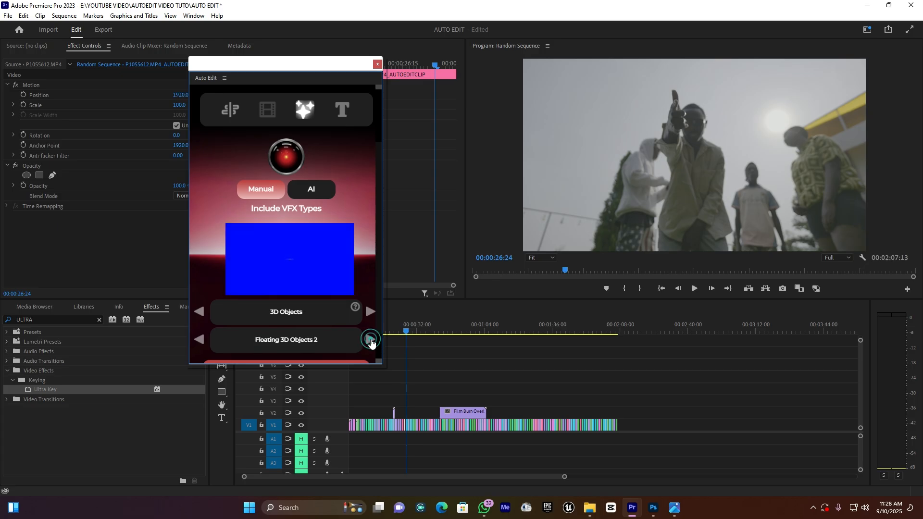
left_click(369, 340)
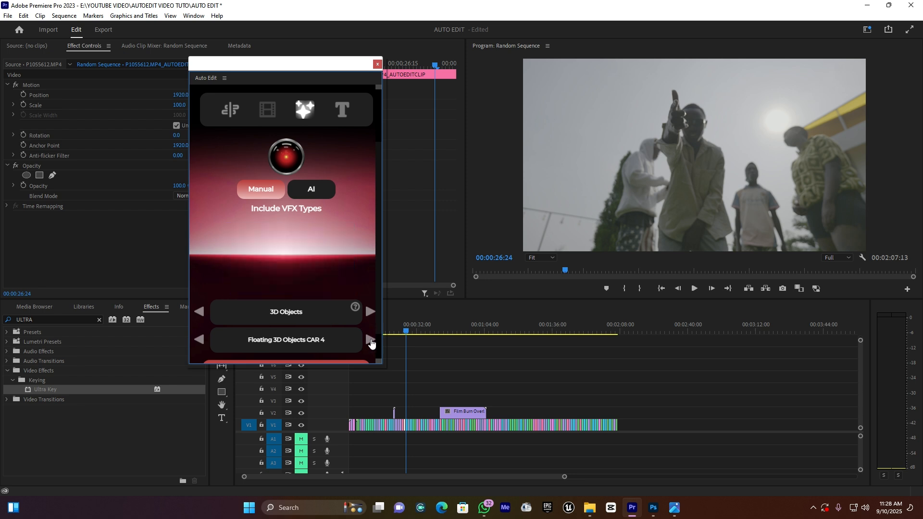
left_click(370, 340)
left_click(369, 340)
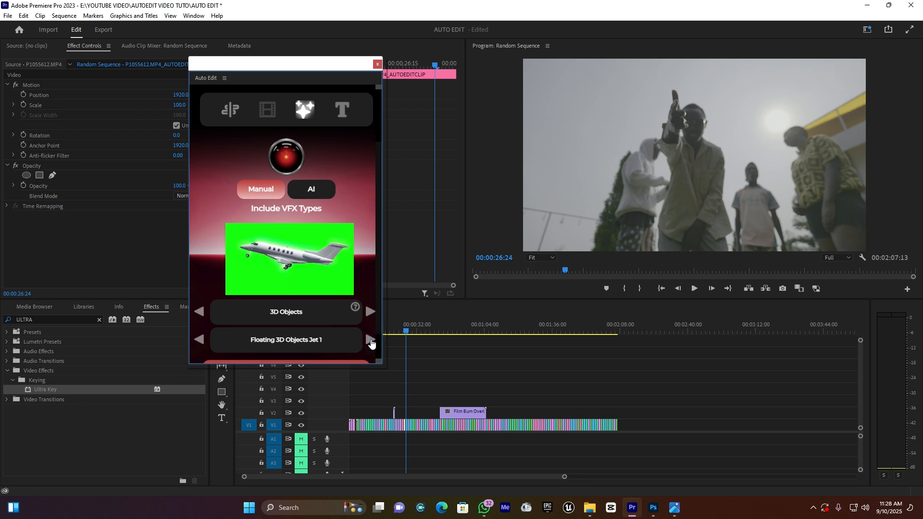
left_click(370, 313)
left_click(370, 312)
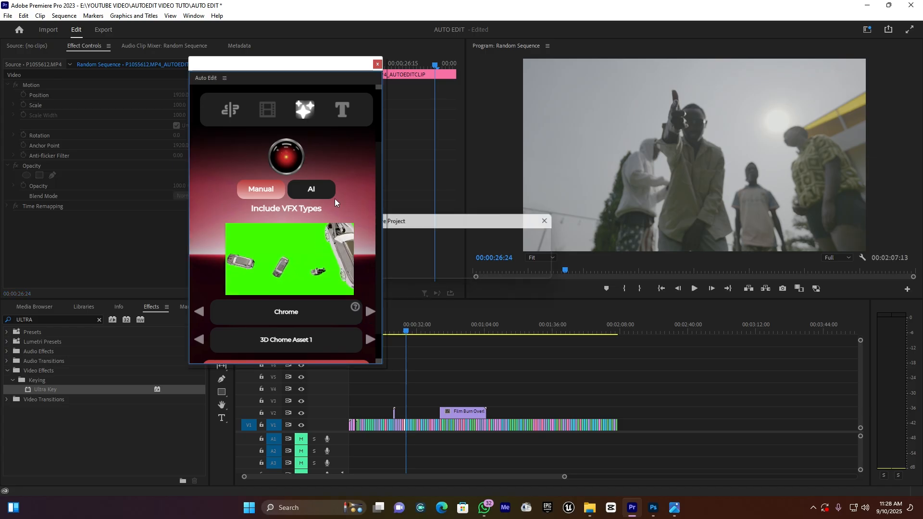
Switch the VFX mode to AI, clear the Auto Edit window from the timeline and move the playhead to 00:00:07:01.
left_click(312, 190)
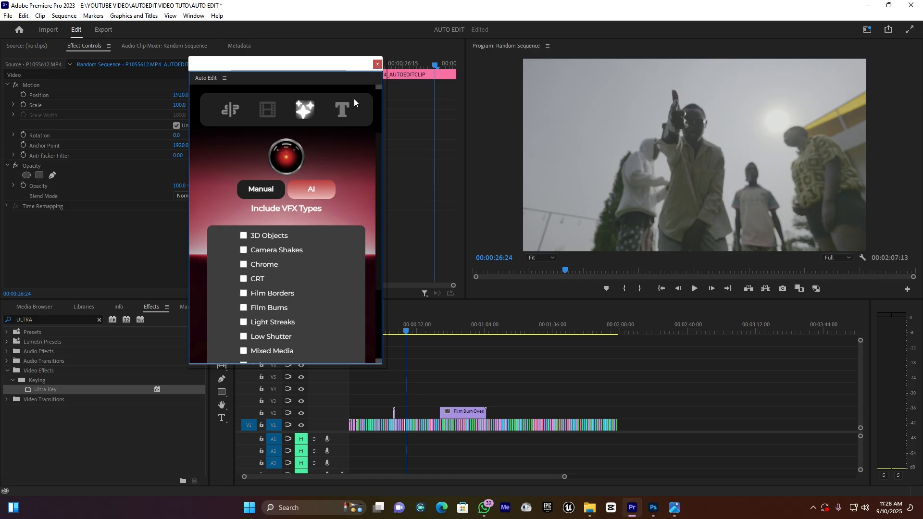
left_click_drag(315, 66, 205, 68)
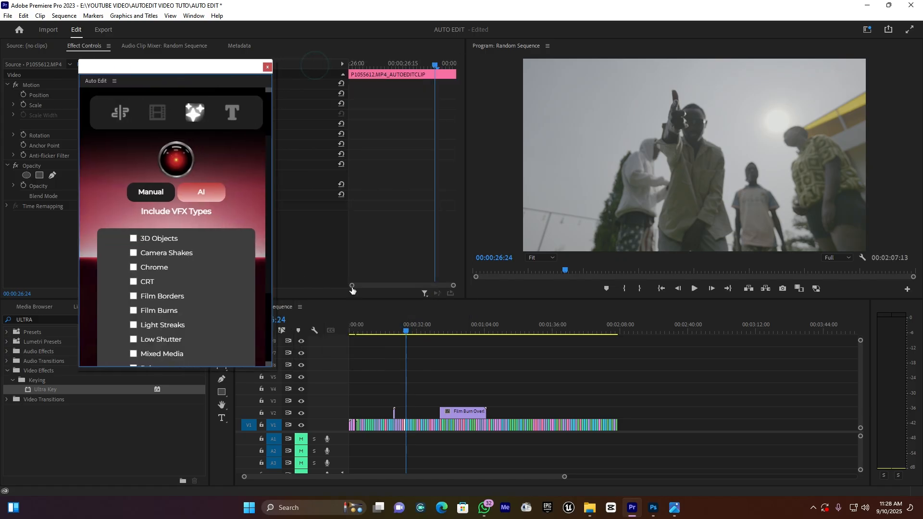
left_click(364, 325)
scroll(145, 298, "down", 2)
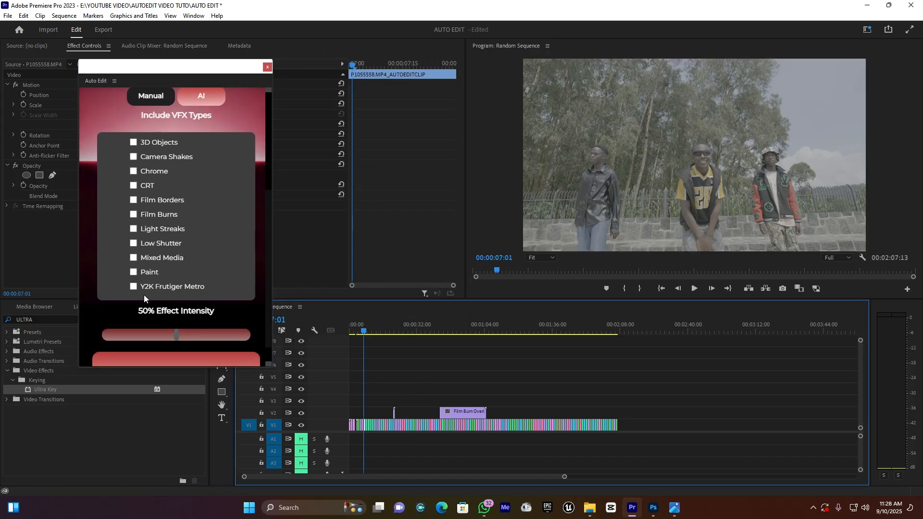
Include Light Streaks as the only AI VFX type and set the effect intensity to 10%.
left_click(134, 229)
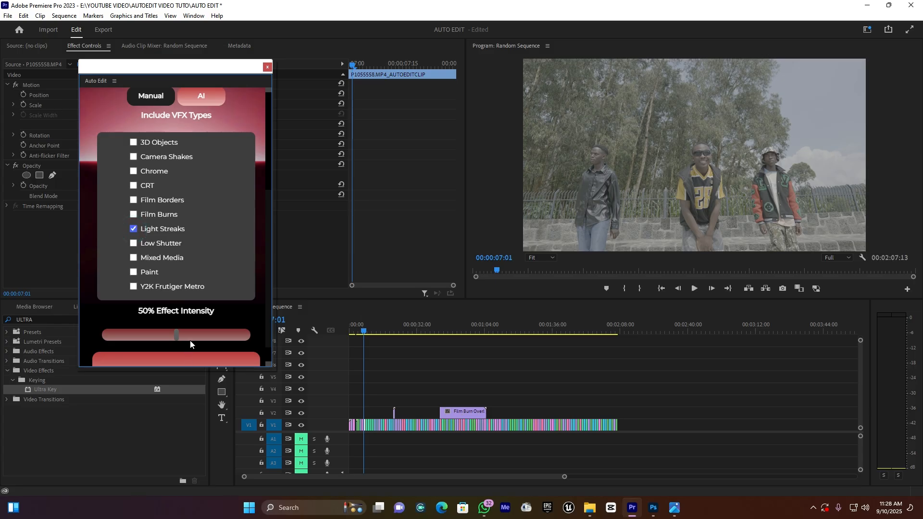
scroll(178, 322, "down", 1)
left_click_drag(176, 311, 120, 316)
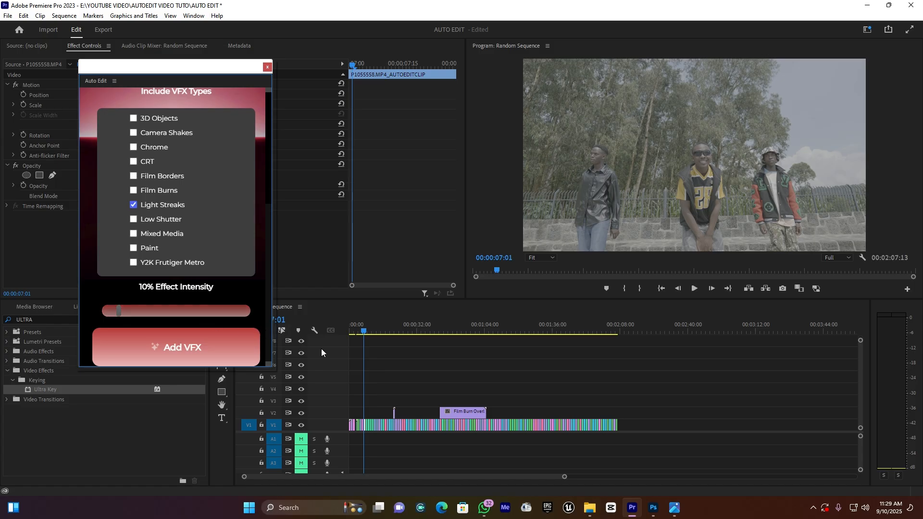
Place the playhead at 00:00:07:00 and add the AI VFX to the sequence.
left_click_drag(565, 476, 466, 469)
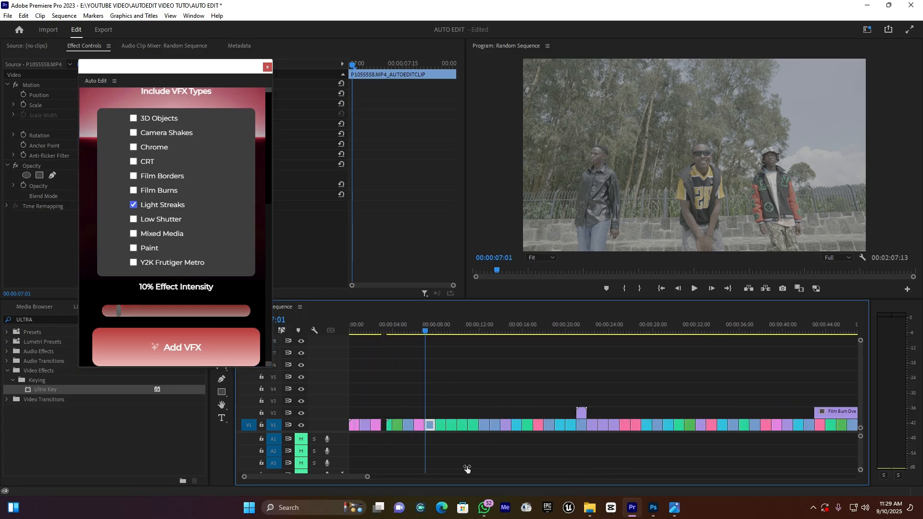
left_click(424, 330)
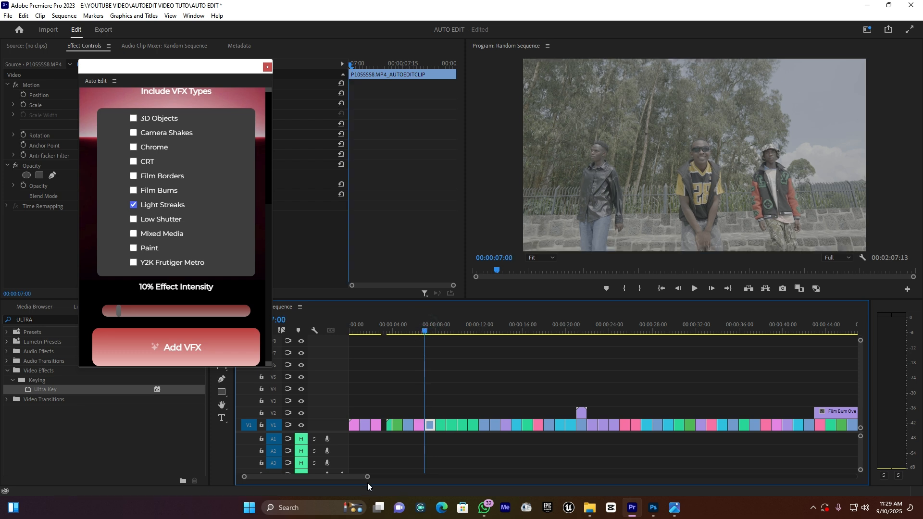
left_click_drag(367, 477, 520, 477)
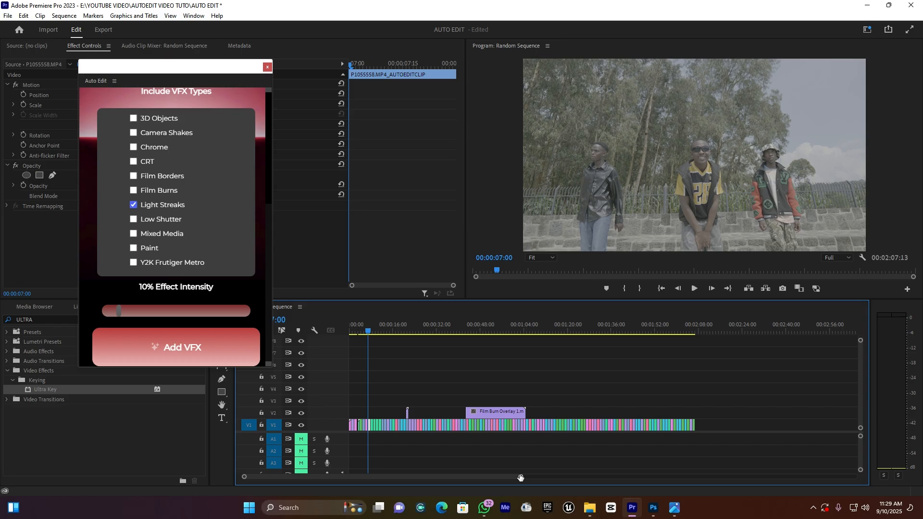
left_click(187, 346)
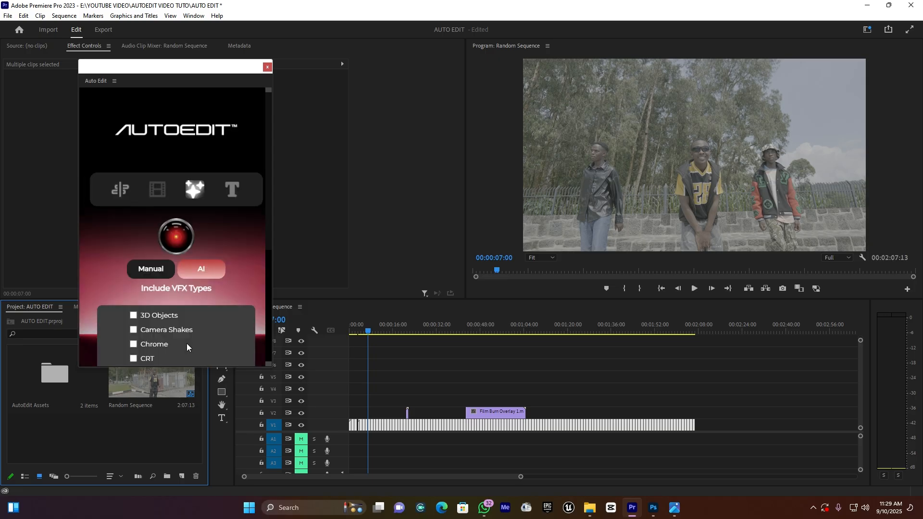
Deselect the clips and check the sequence for the VFX around 00:00:08:00, returning the playhead to 00:00:07:29.
left_click(423, 380)
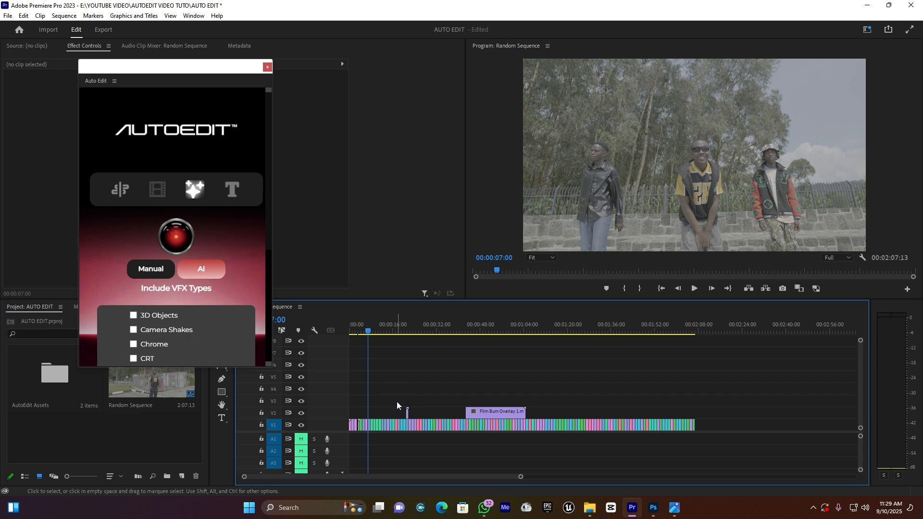
key("space")
key("space")
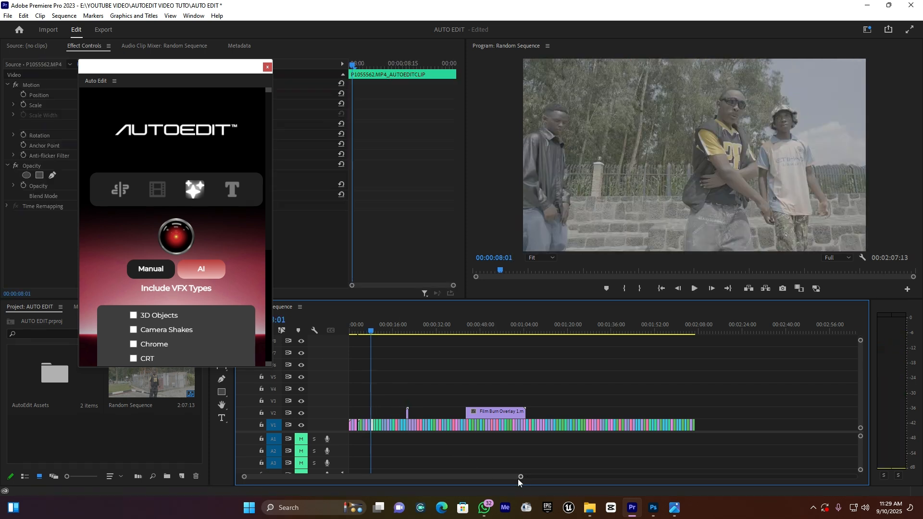
left_click_drag(521, 477, 315, 477)
key("space")
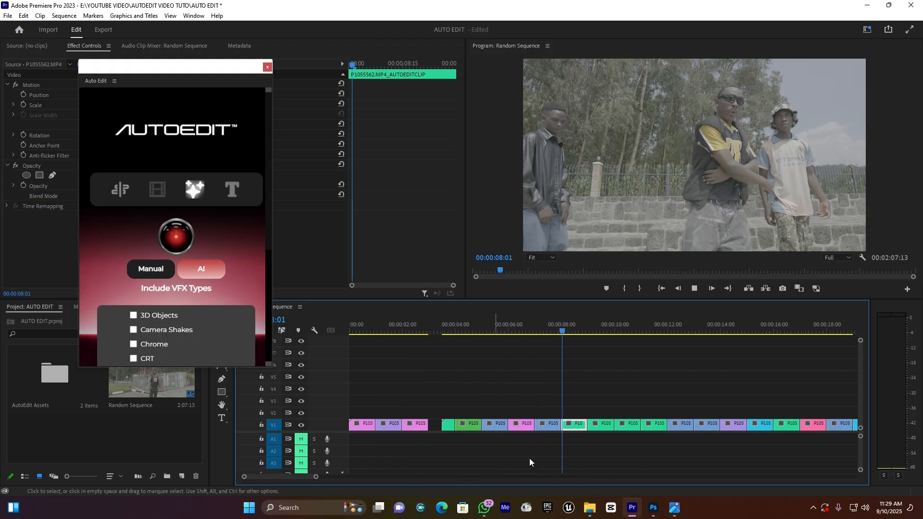
key("space")
key("Up")
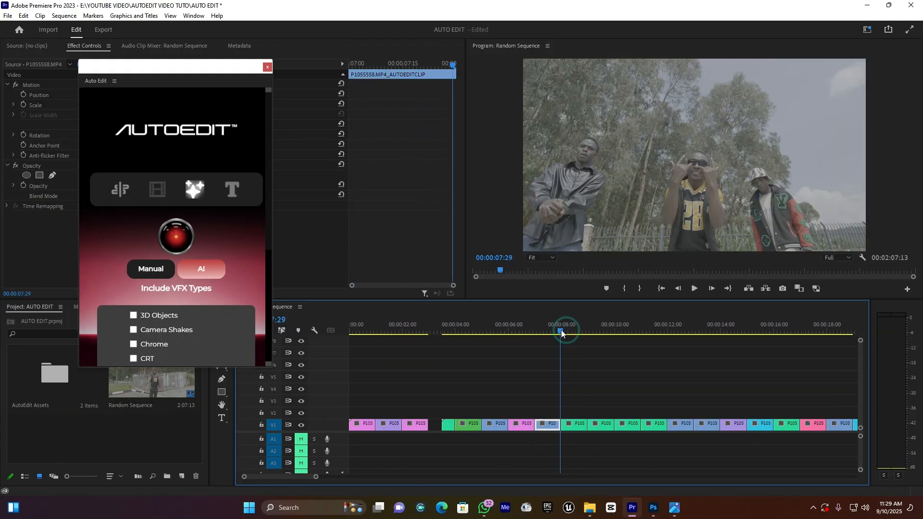
Play back the sequence around 00:00:08:00, return the playhead to 00:00:07:04 and target video track V3.
left_click_drag(315, 477, 361, 477)
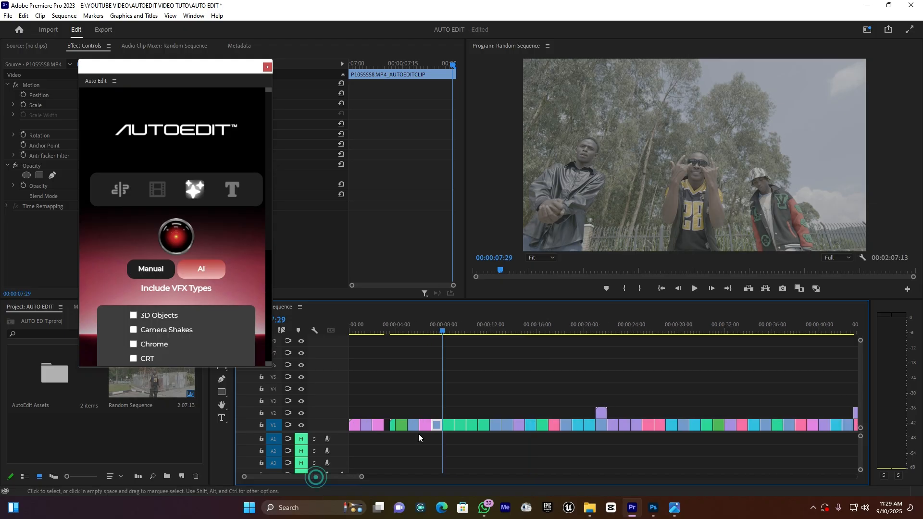
left_click(439, 331)
key("space")
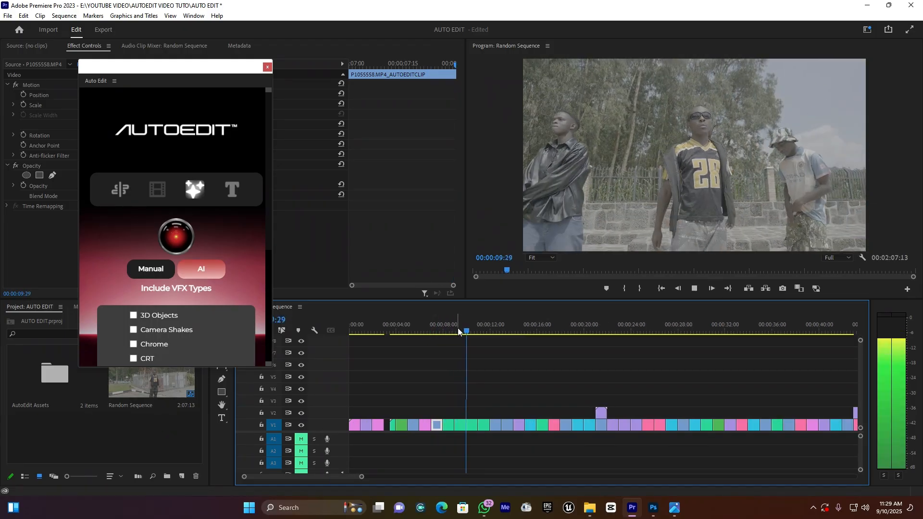
left_click_drag(455, 329, 433, 335)
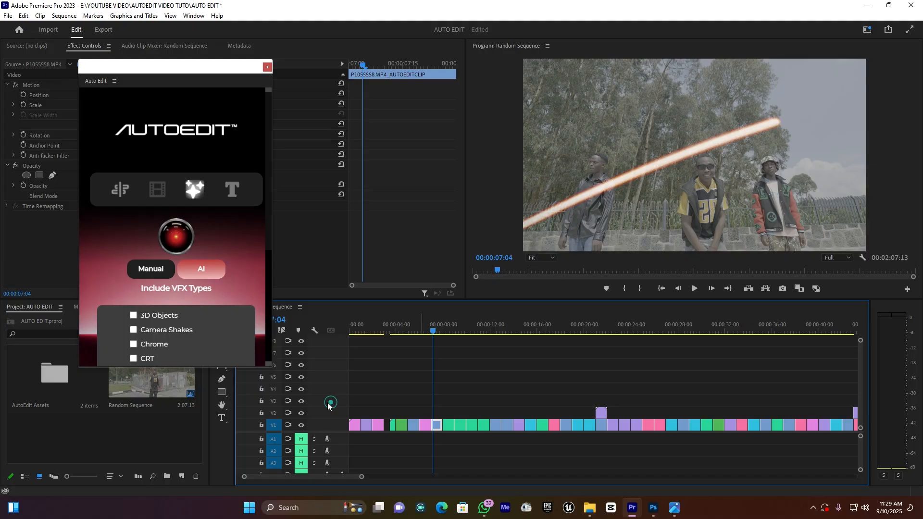
left_click(273, 401)
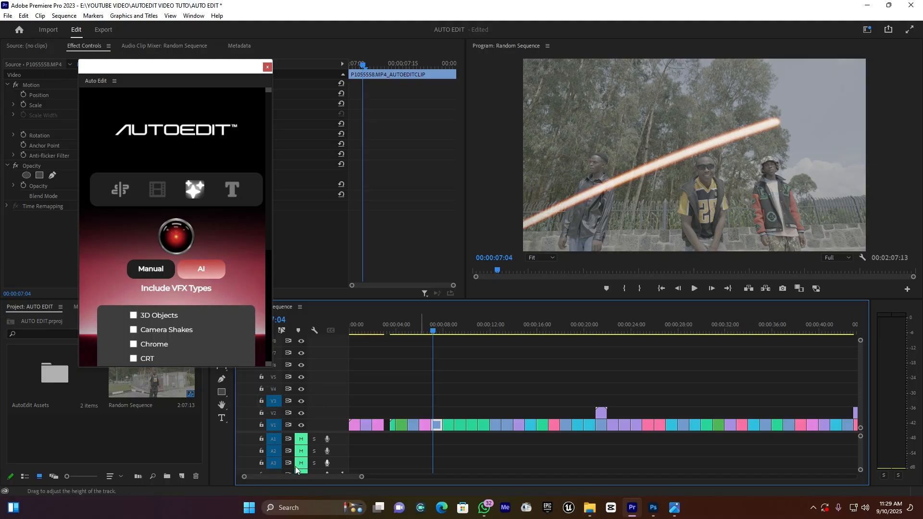
Replace Light Streaks with Paint as the only included AI VFX type and add the VFX at 10% intensity.
scroll(175, 327, "down", 3)
scroll(192, 327, "down", 1)
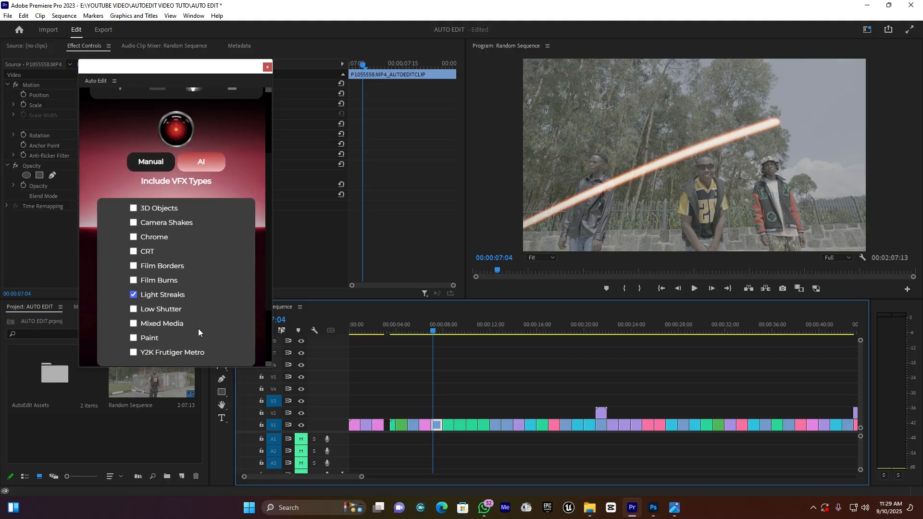
scroll(198, 327, "down", 1)
left_click(133, 301)
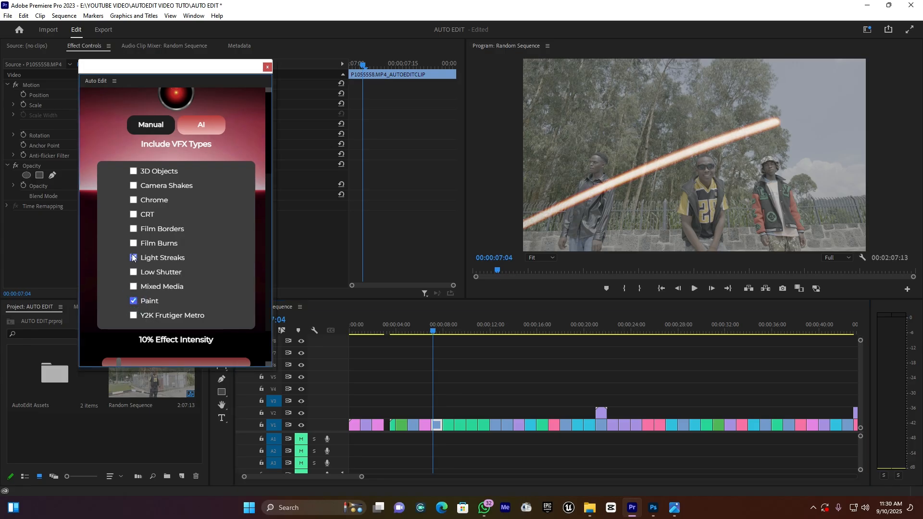
left_click(134, 258)
scroll(227, 278, "down", 2)
left_click(196, 354)
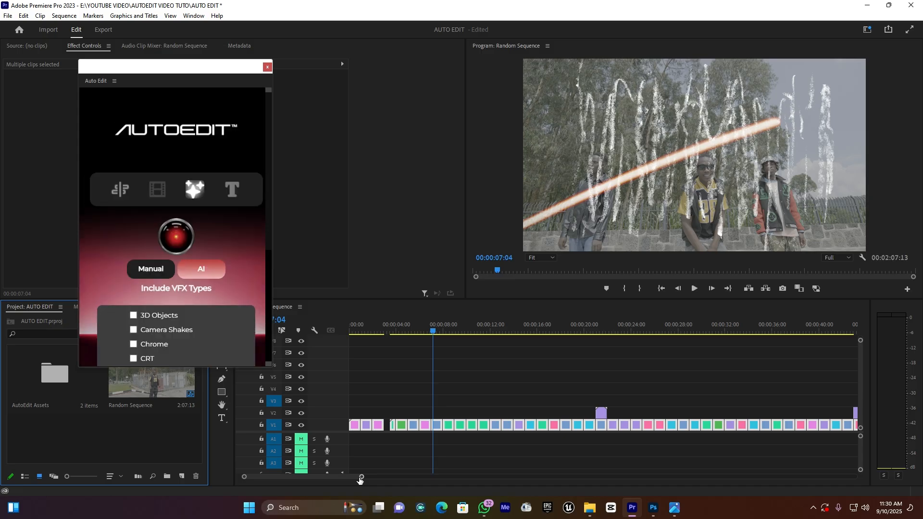
Deselect the clips and play through the whole sequence to check the Paint VFX, moving the playhead to 00:00:55:06.
left_click_drag(382, 479, 559, 476)
left_click(574, 455)
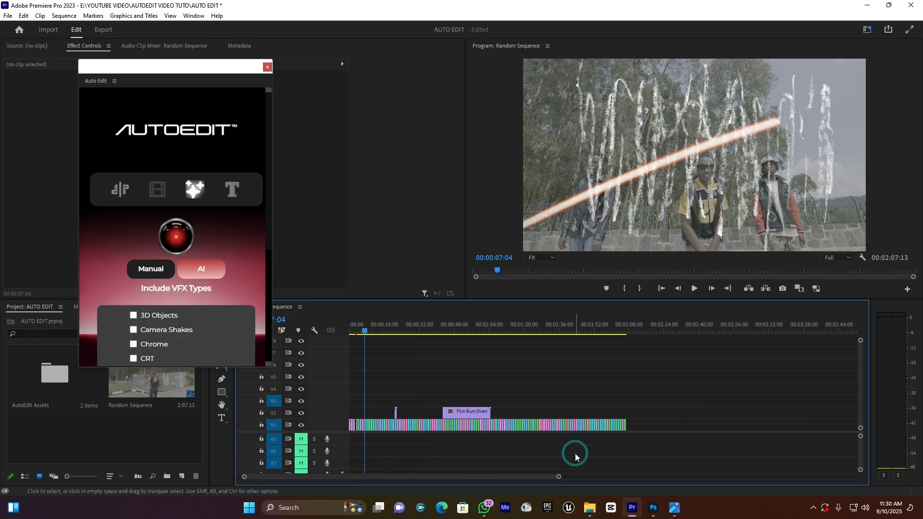
key("space")
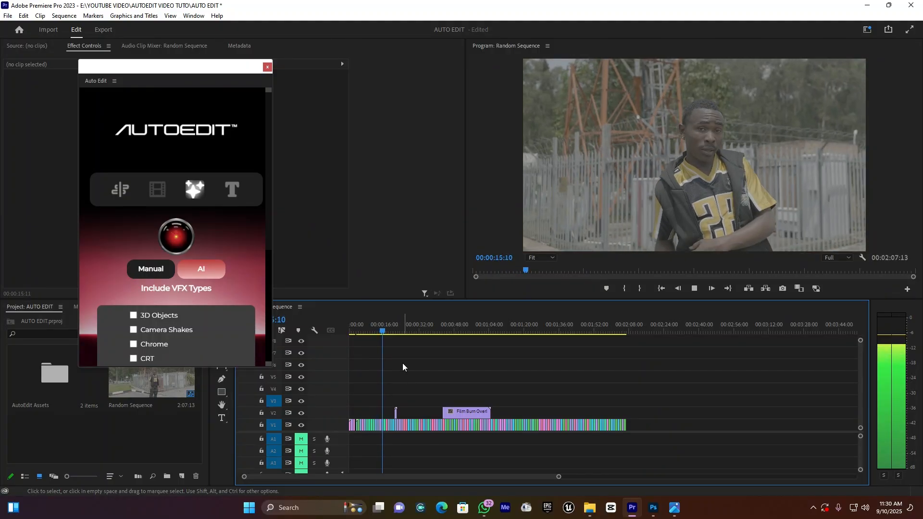
left_click_drag(384, 320, 472, 329)
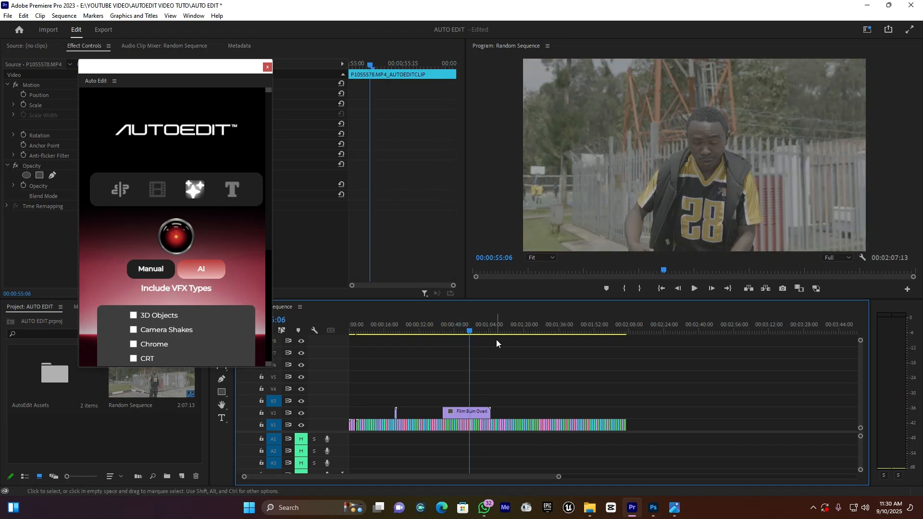
Exclude Paint from the AI VFX types and place the playhead at 00:00:28:00.
scroll(189, 330, "down", 4)
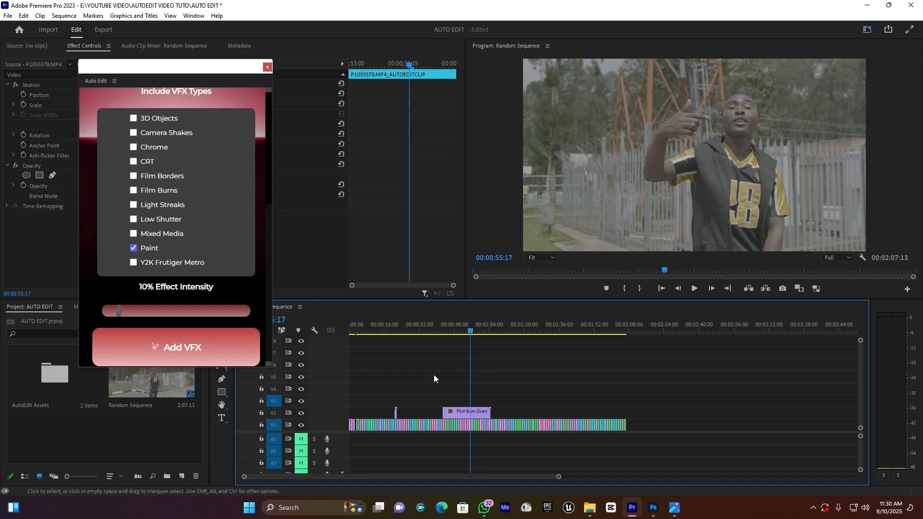
left_click(432, 325)
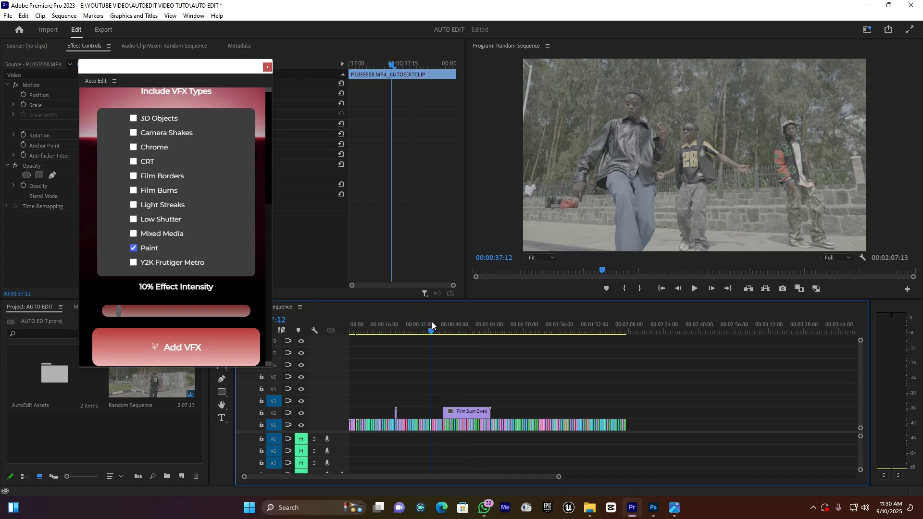
left_click(133, 248)
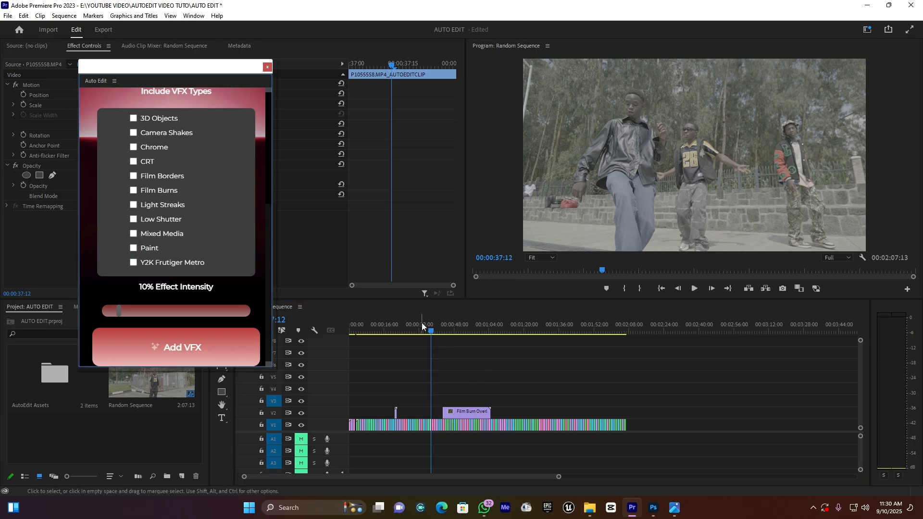
left_click(411, 325)
left_click(411, 324)
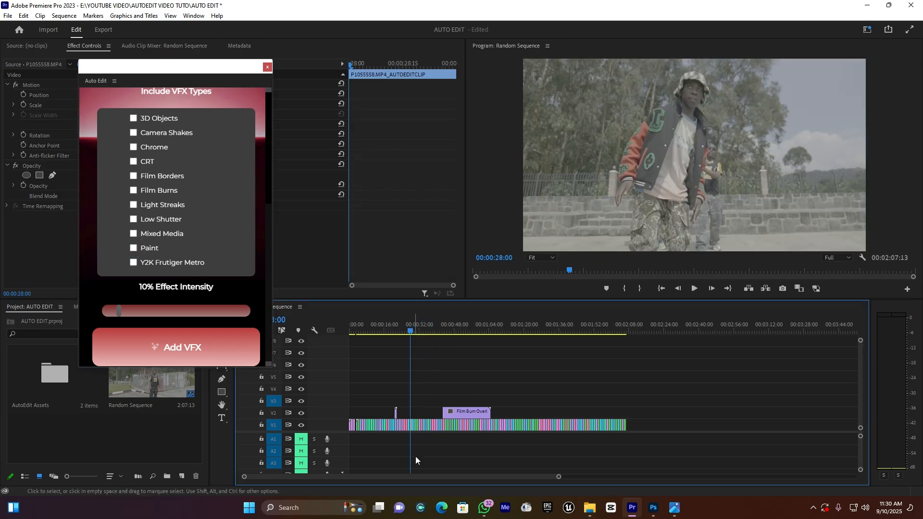
Include 3D Objects as the AI VFX type, set the effect intensity to 6% and add the VFX.
left_click(134, 118)
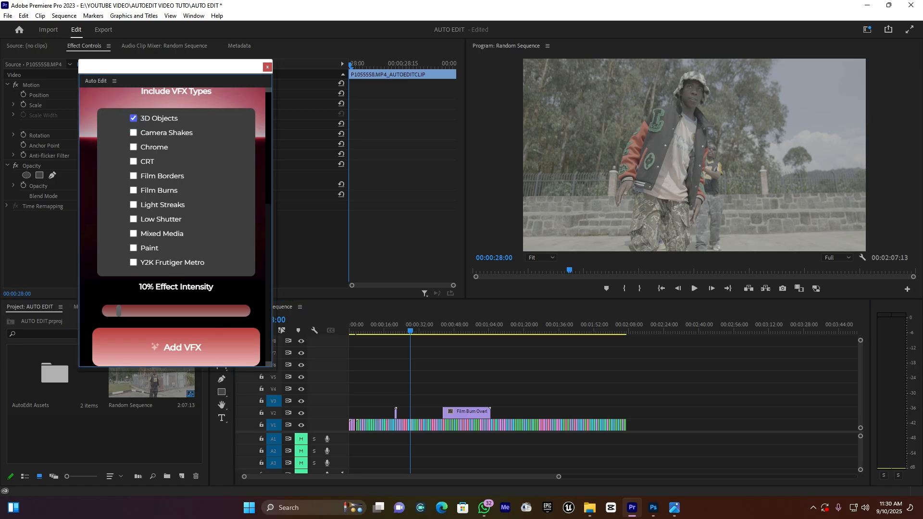
left_click(111, 311)
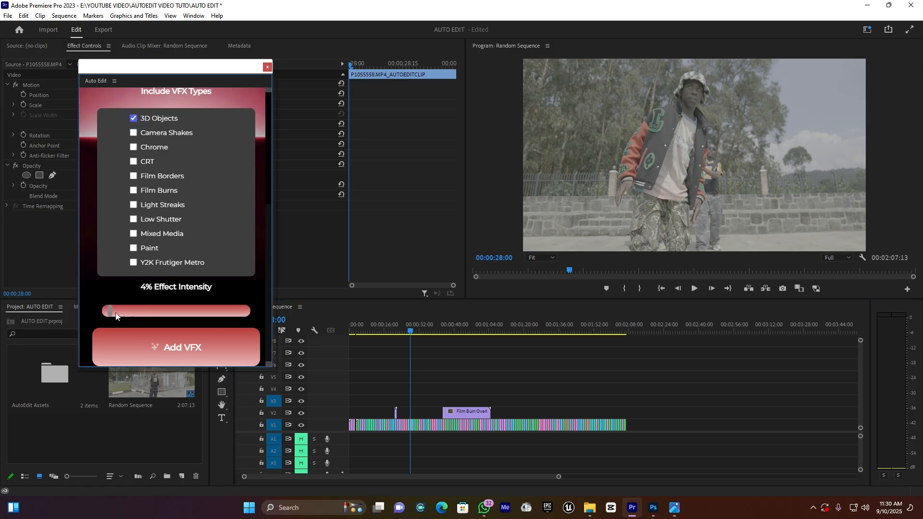
left_click_drag(111, 314, 111, 314)
left_click(188, 347)
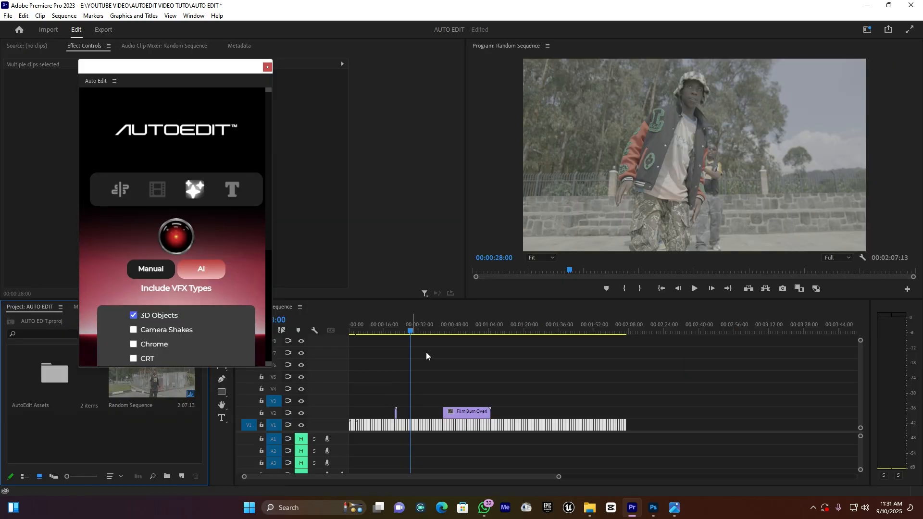
Deselect the clips and play the sequence from 00:00:28:00 onward to examine the added 3D object VFX.
key("space")
left_click_drag(559, 477, 471, 478)
left_click(636, 460)
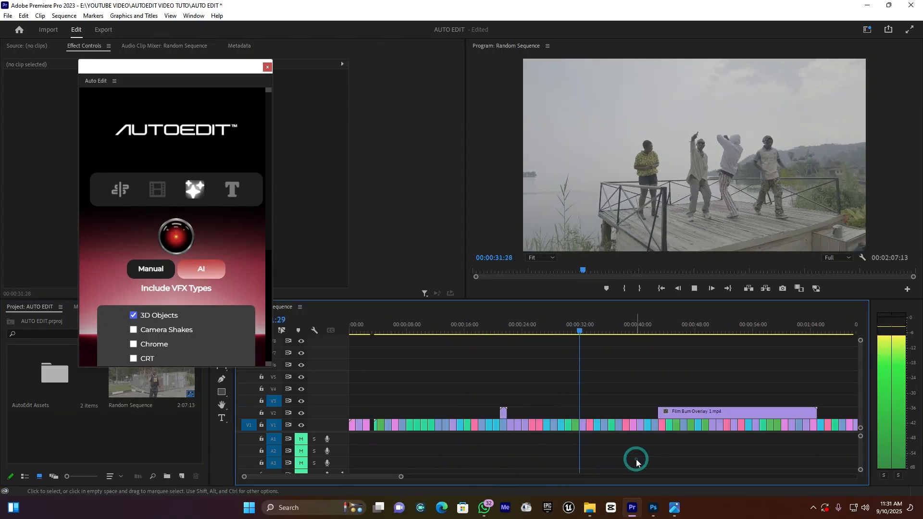
left_click_drag(403, 478, 500, 477)
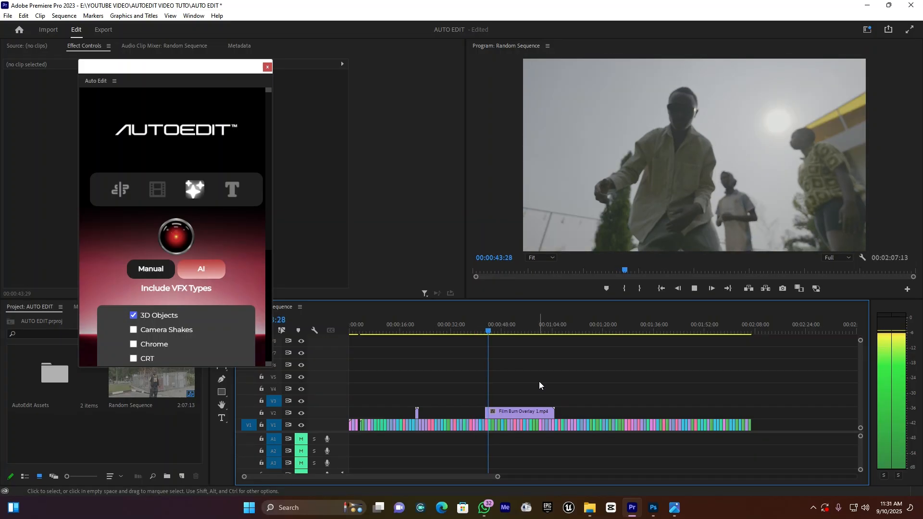
key("space")
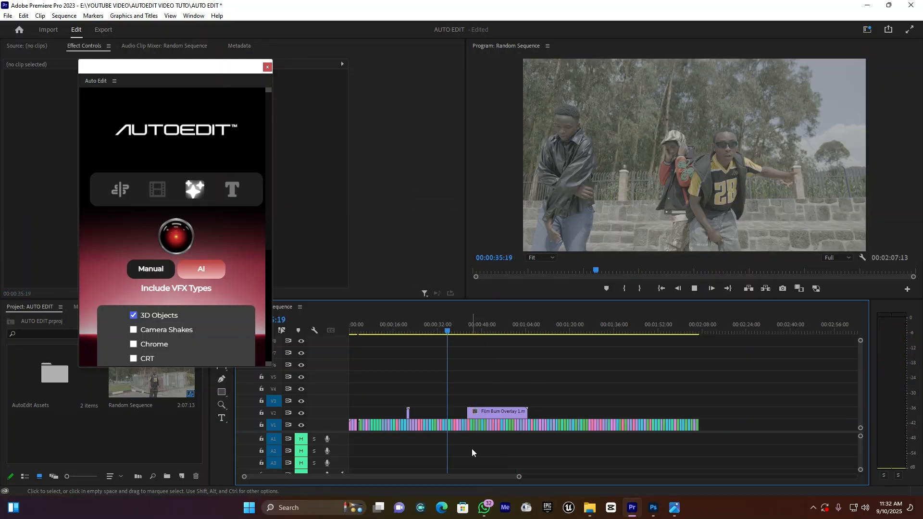
key("space")
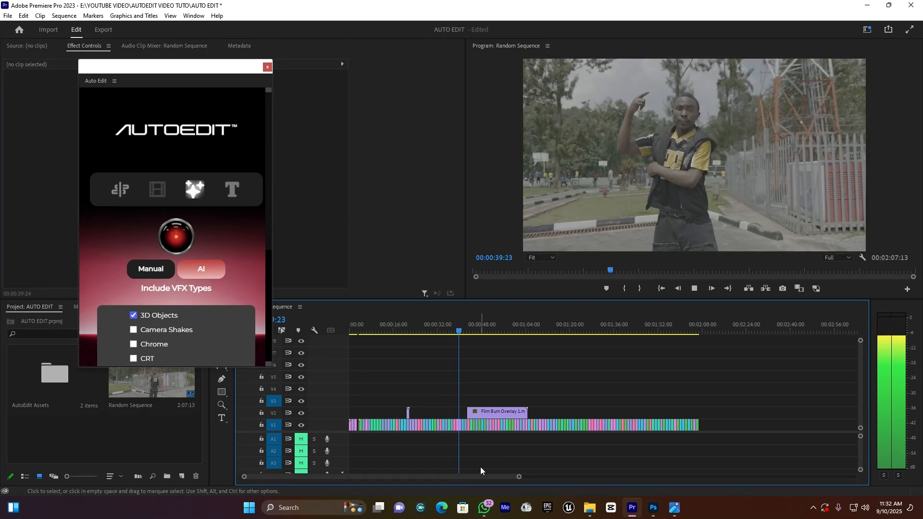
key("space")
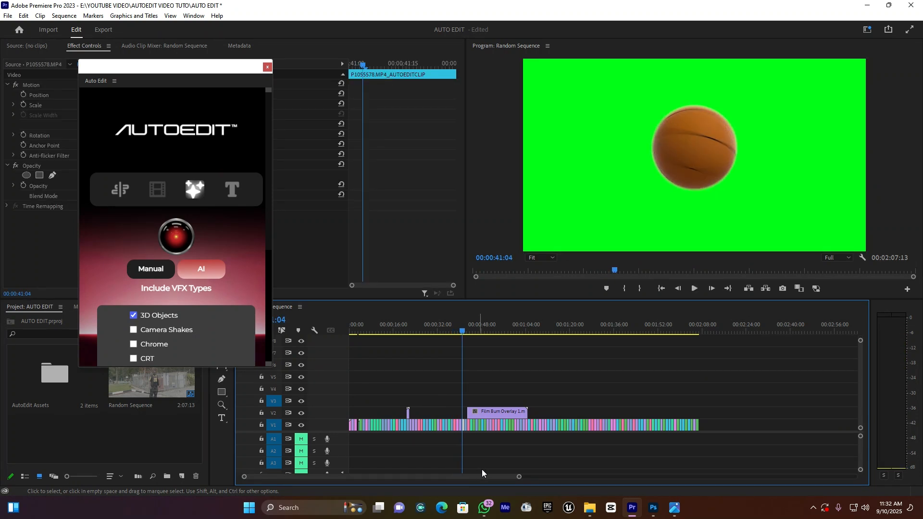
left_click_drag(518, 477, 401, 477)
key("space")
key("space")
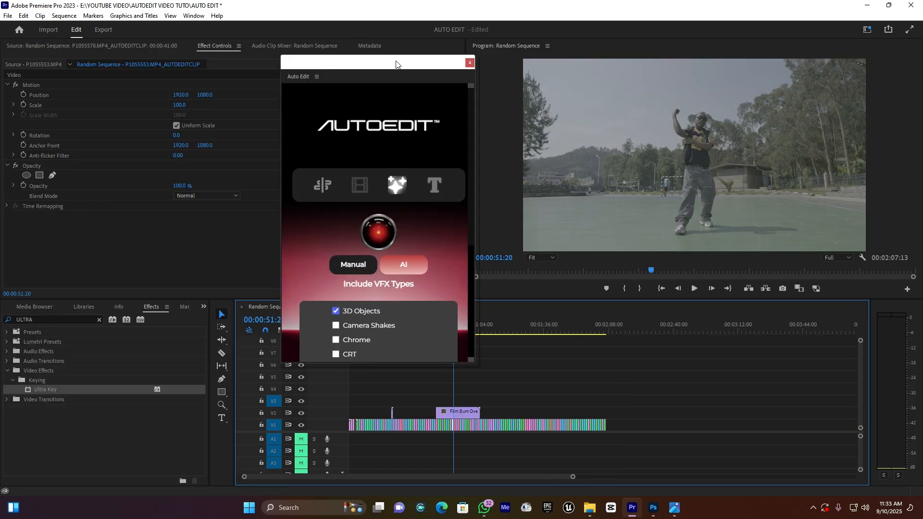
Move the Auto Edit window clear of the timeline and switch it to the Mogrt Titles section.
left_click_drag(396, 64, 195, 67)
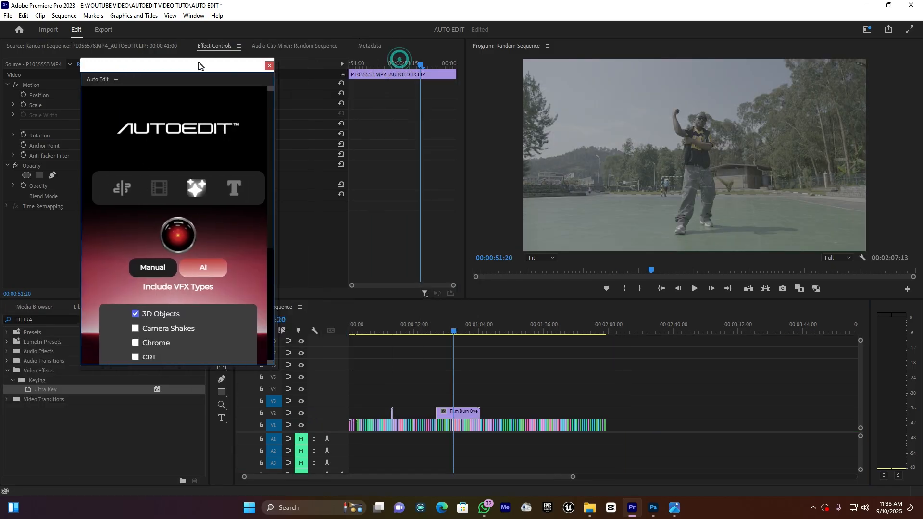
scroll(172, 307, "down", 3)
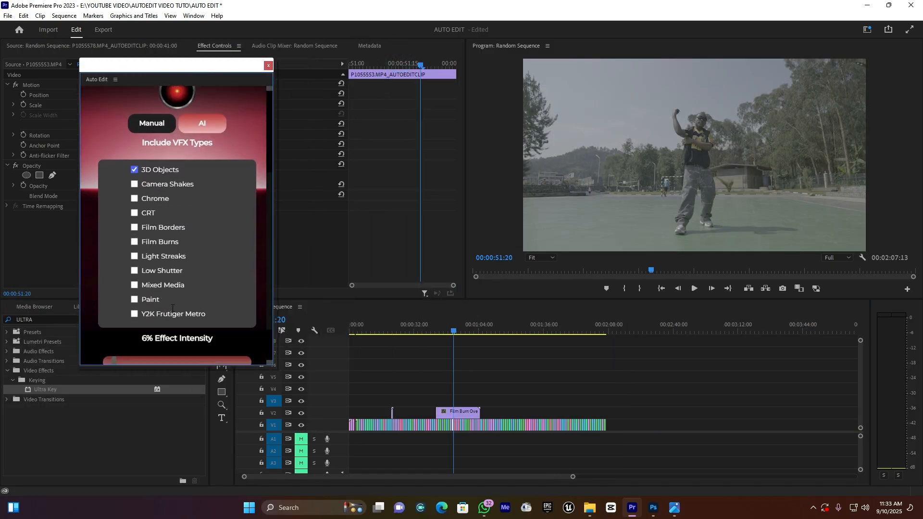
scroll(173, 308, "up", 3)
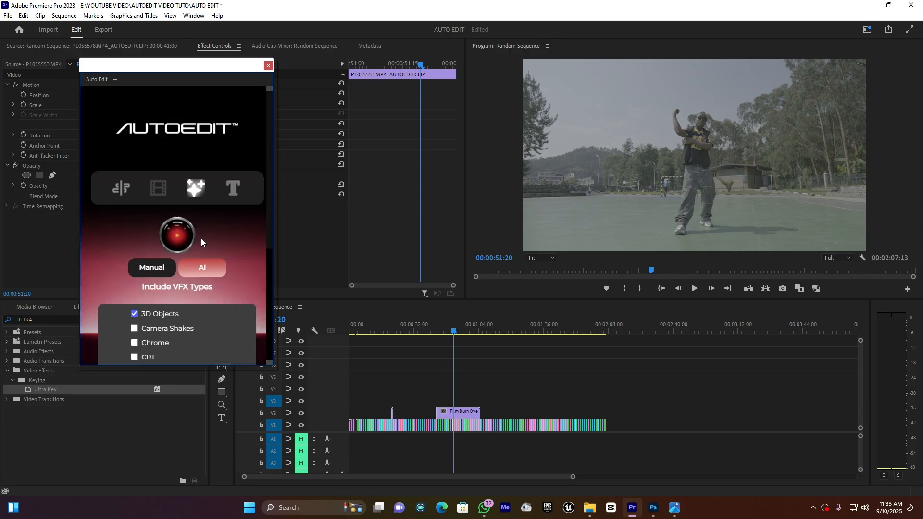
left_click(235, 187)
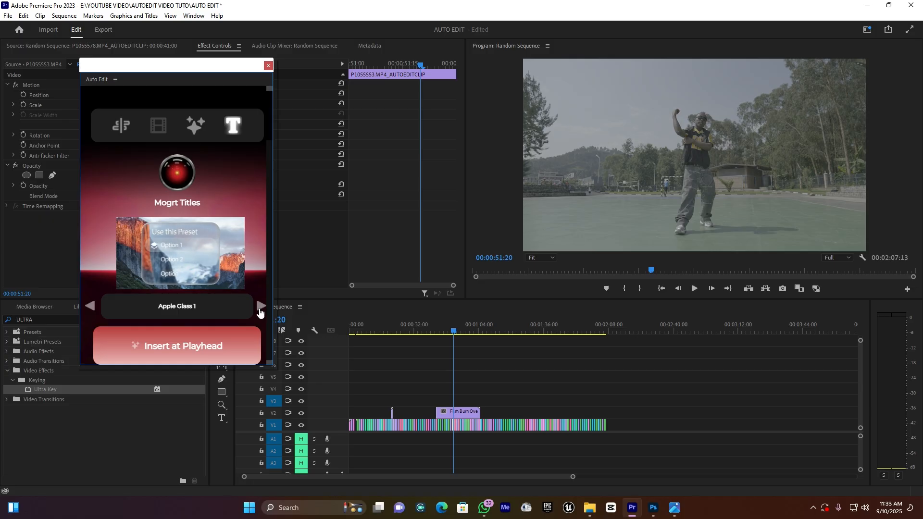
Browse the Mogrt title templates to Title Card V2-3 and place the playhead at 00:01:45:12 for the title.
left_click(260, 307)
left_click(259, 306)
left_click(260, 307)
left_click(260, 307)
left_click(263, 311)
left_click(262, 308)
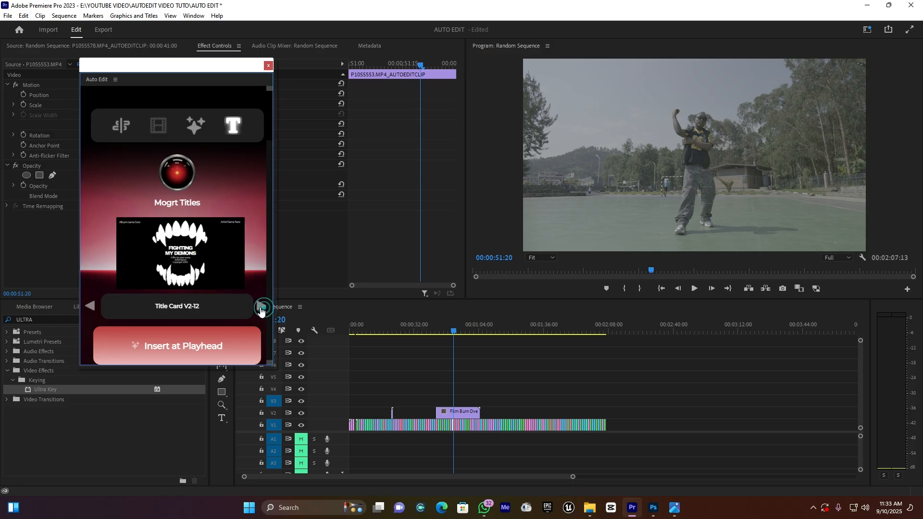
left_click(261, 308)
left_click(261, 308)
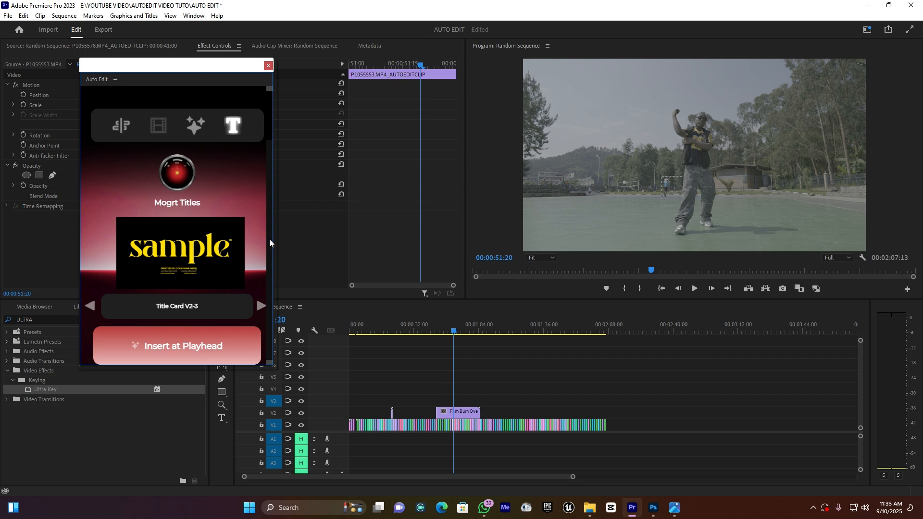
left_click(563, 331)
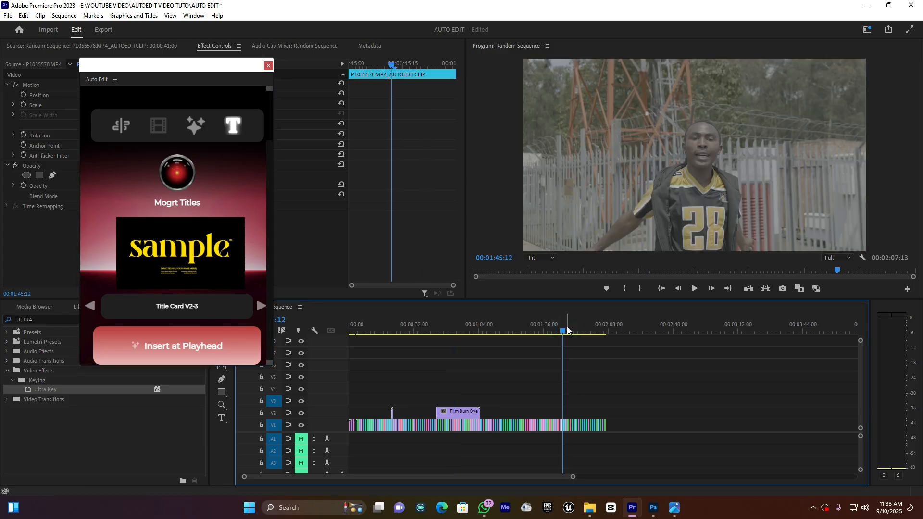